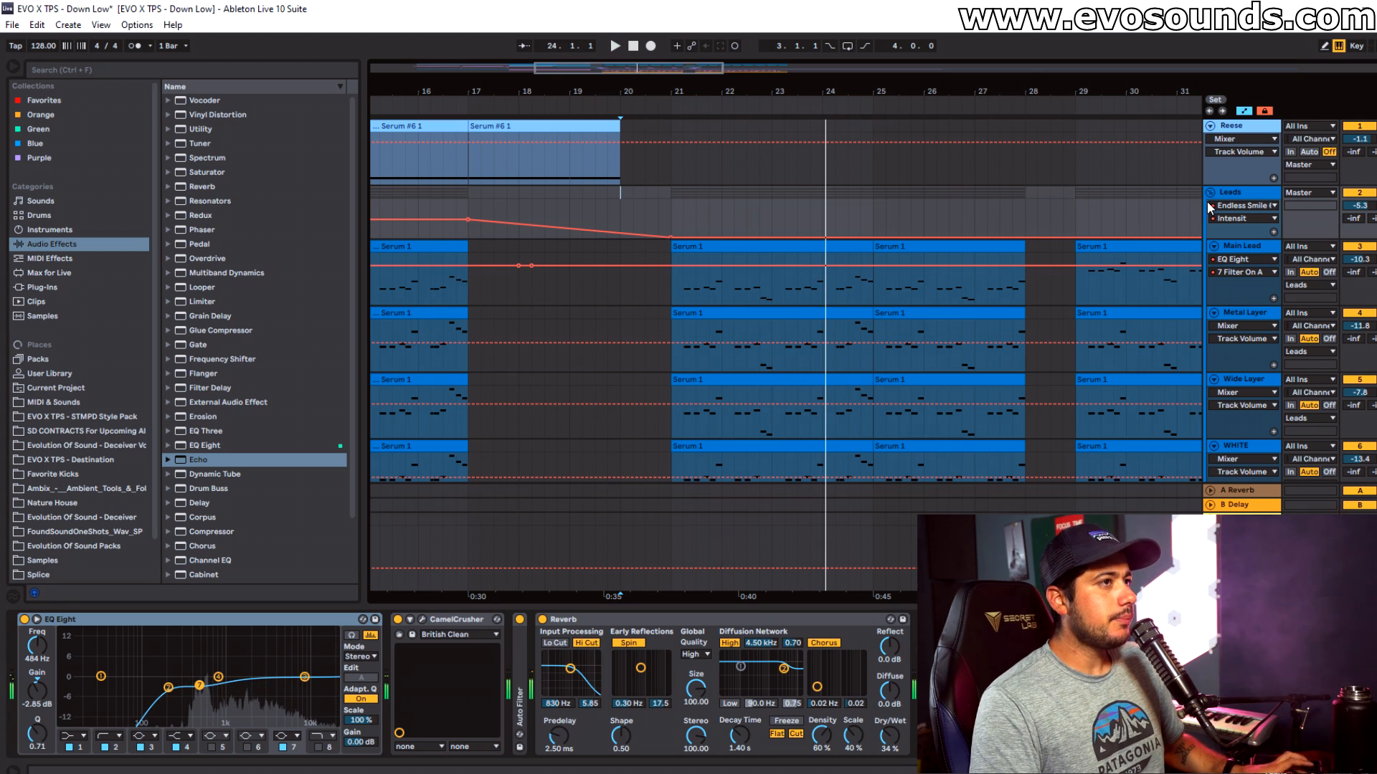
# Step: Open the Endless Smile plugin on the Leads group and turn its Intensity to 68%
pyautogui.moveTo(589, 78); pyautogui.dragTo(673, 222)
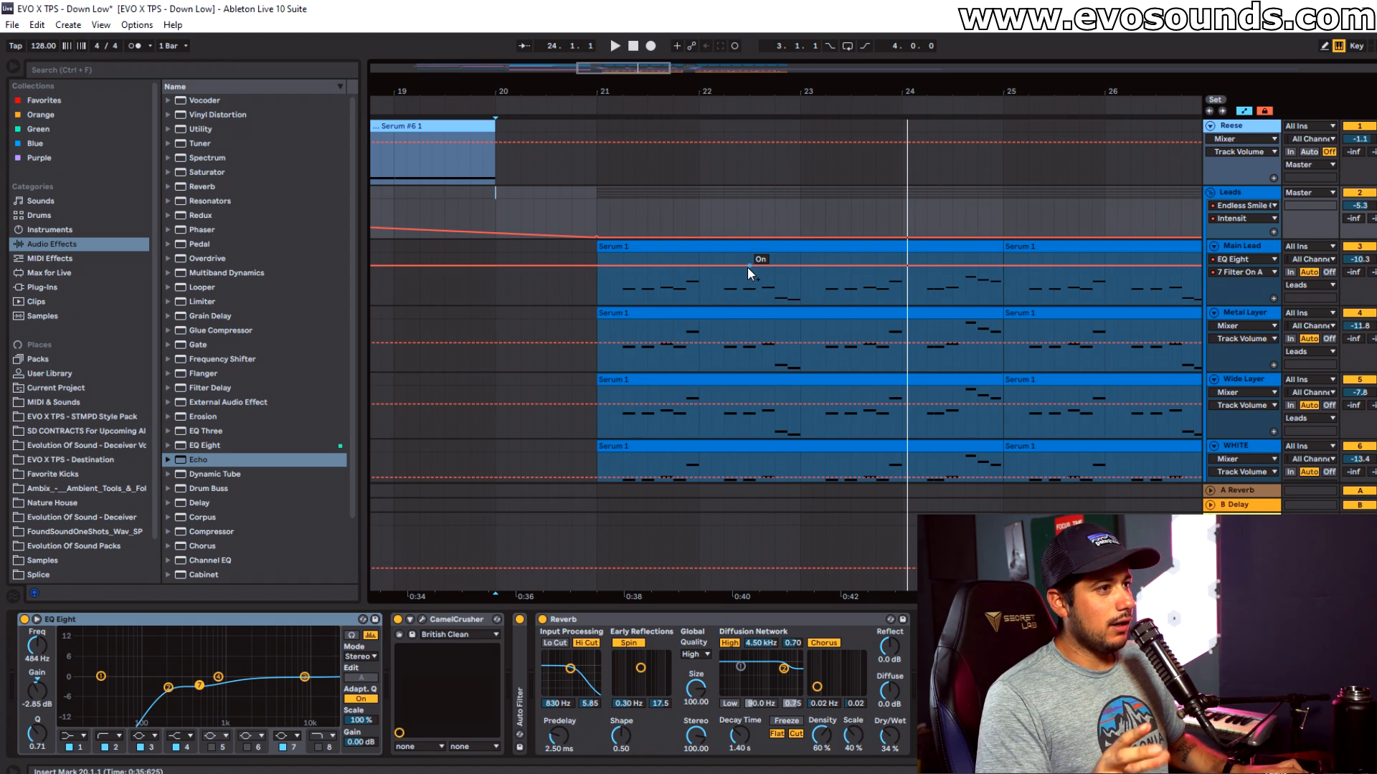
pyautogui.moveTo(624, 69); pyautogui.dragTo(632, 66)
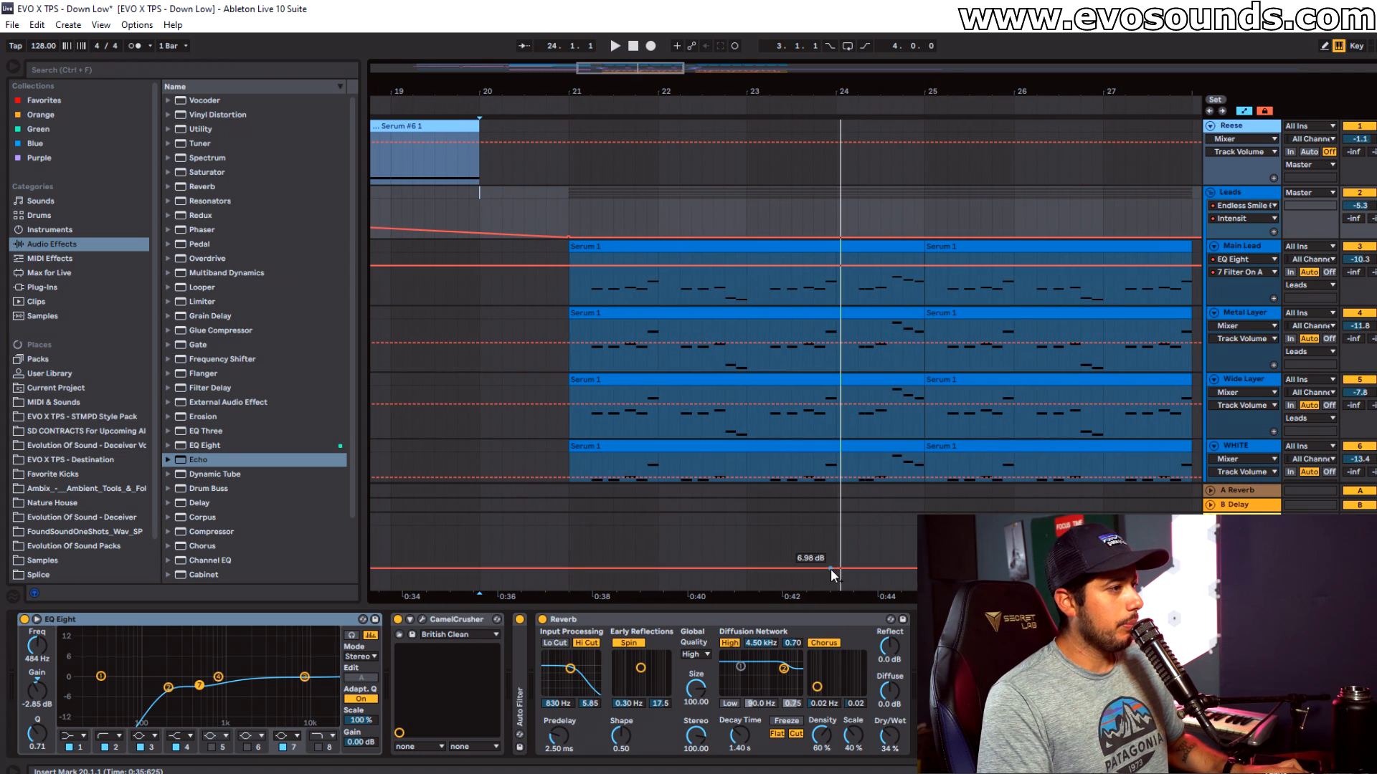
pyautogui.click(950, 619)
pyautogui.moveTo(710, 471); pyautogui.dragTo(686, 349)
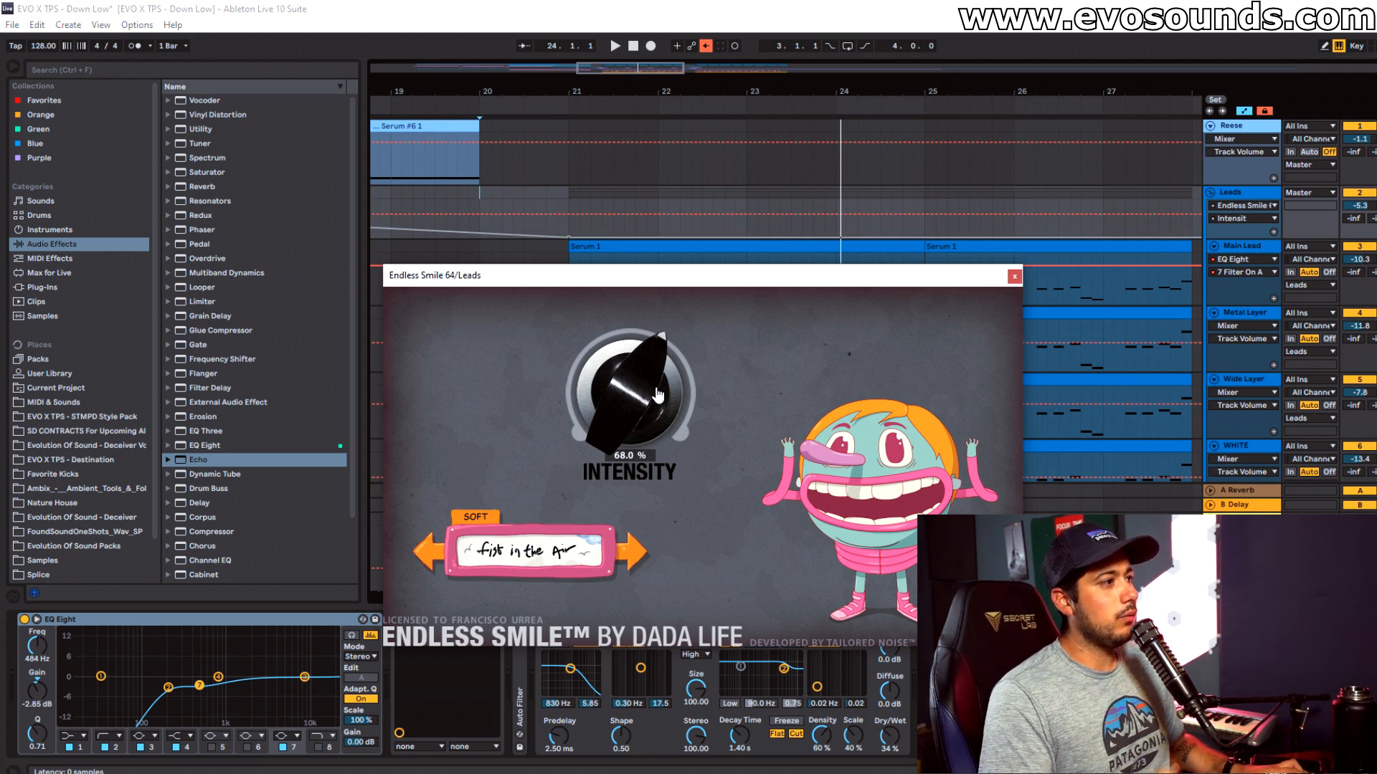
# Step: Cycle through the Endless Smile presets back to Fist in the Air, and re-enable the overridden Intensity automation
pyautogui.click(635, 551)
pyautogui.click(636, 551)
pyautogui.click(636, 550)
pyautogui.click(636, 551)
pyautogui.click(635, 551)
pyautogui.click(428, 555)
pyautogui.click(428, 554)
pyautogui.click(428, 555)
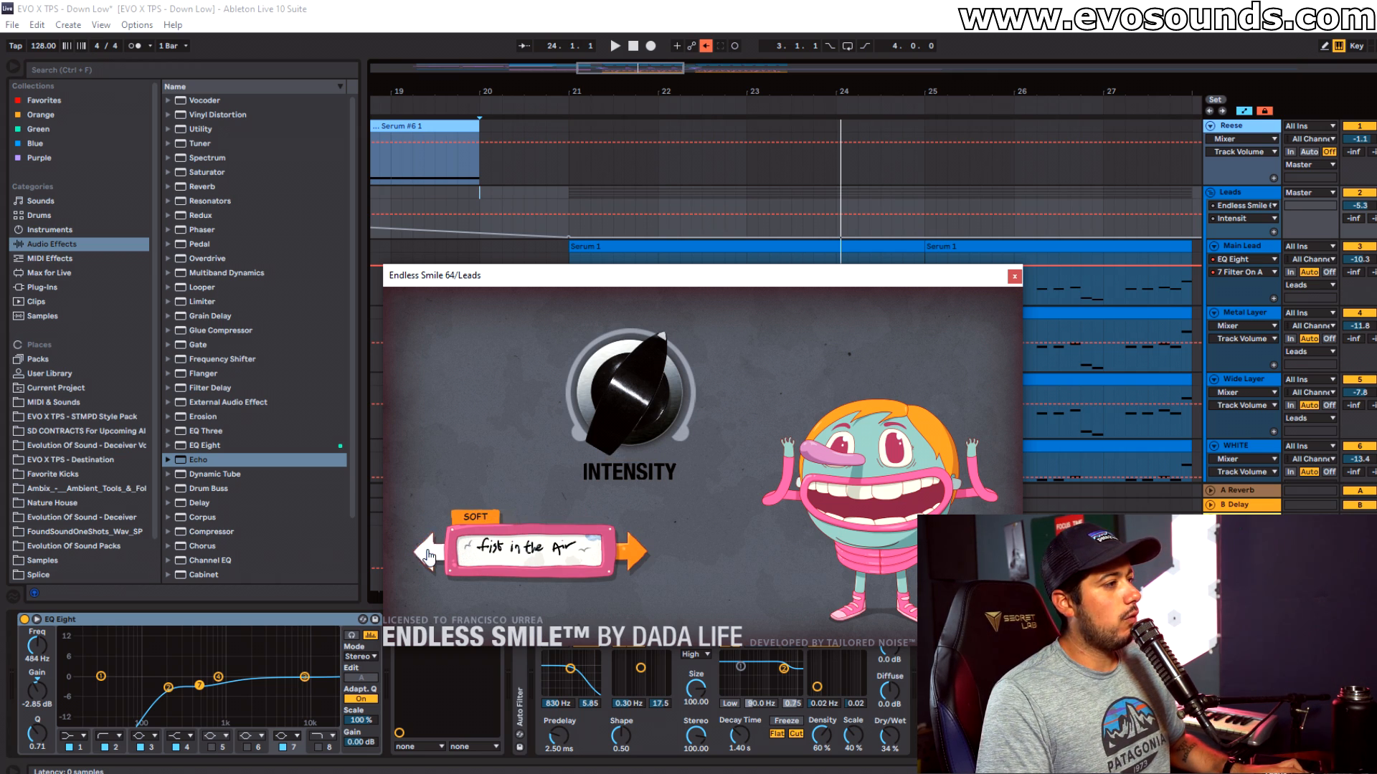
pyautogui.click(1014, 276)
pyautogui.click(706, 48)
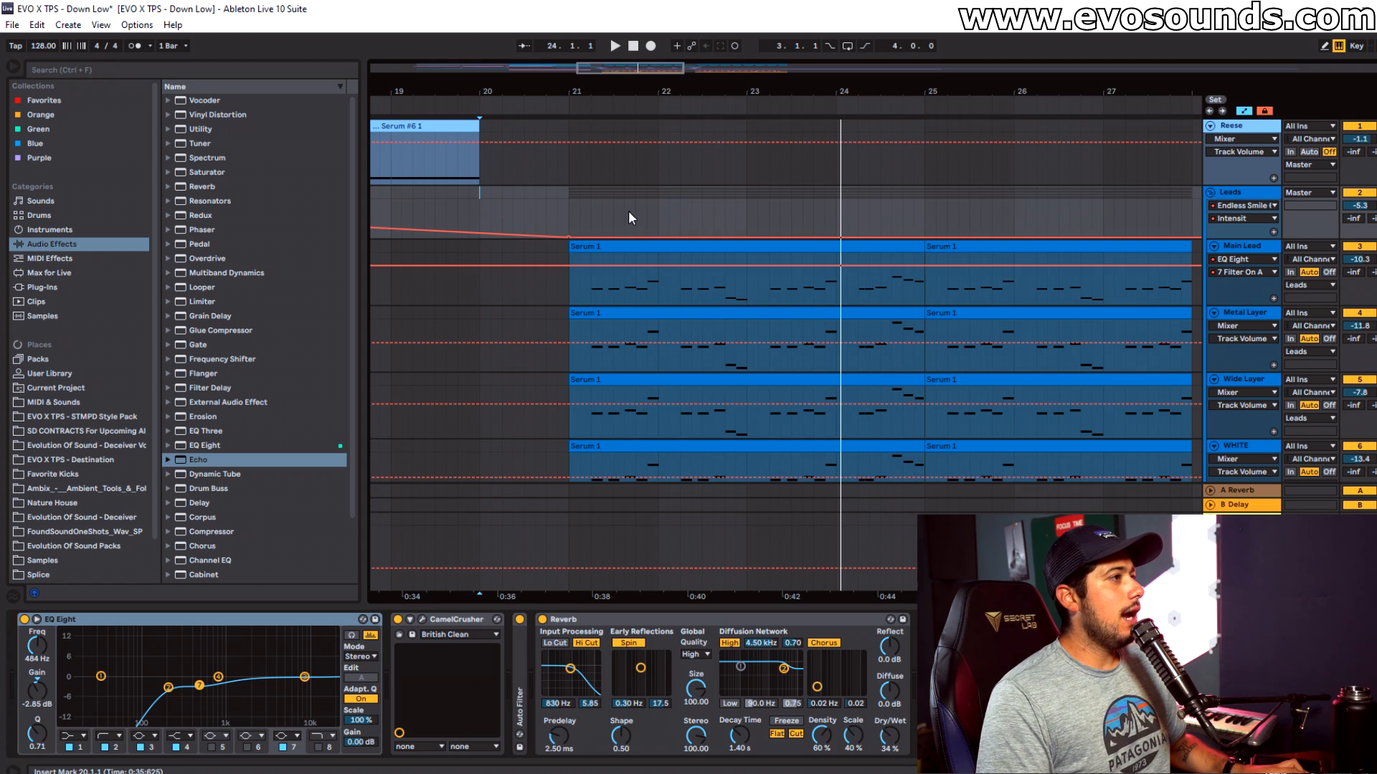
# Step: Draw an Intensity automation ramp on Leads starting just before bar 22, peaking at about 0.52 at 22.2 and dropping back to zero
pyautogui.moveTo(624, 74); pyautogui.dragTo(624, 113)
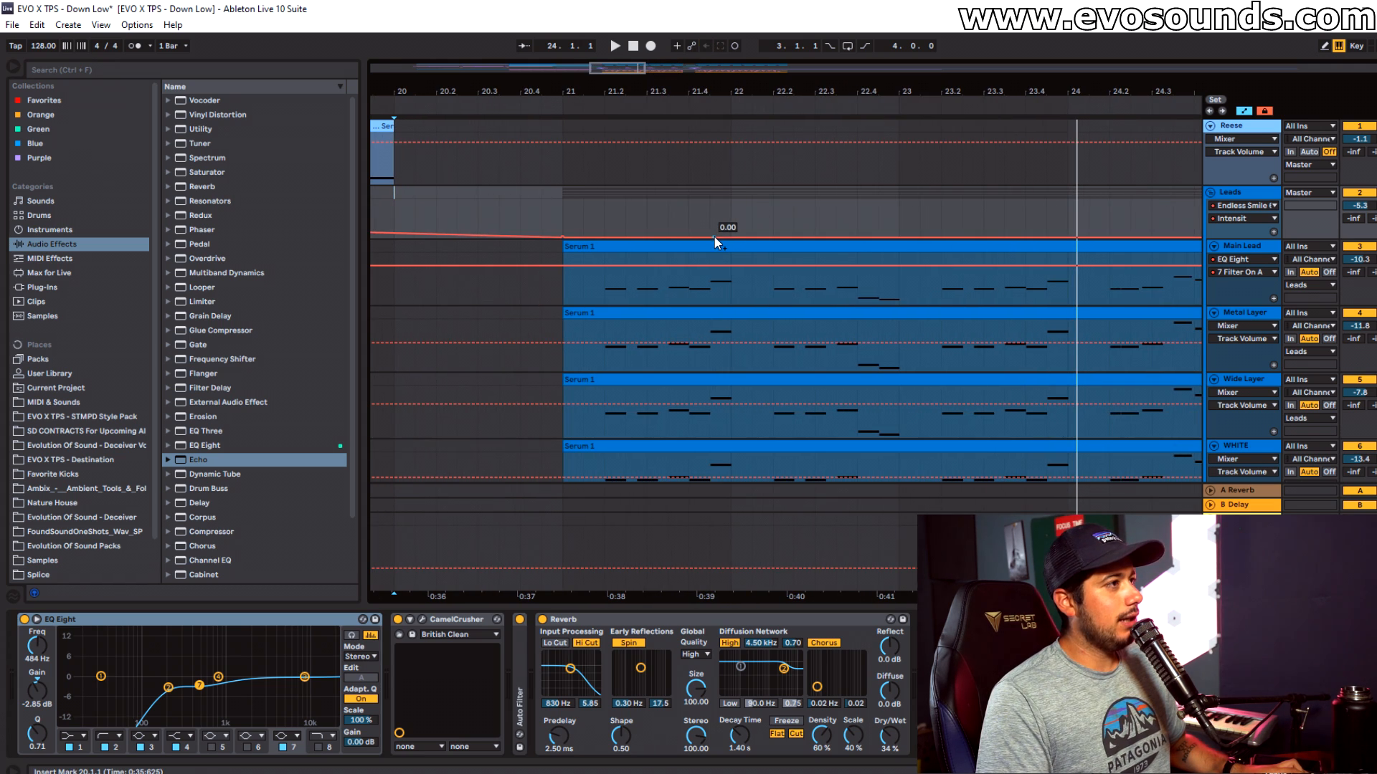
pyautogui.moveTo(716, 237)
pyautogui.mouseDown()
pyautogui.moveTo(731, 213)
pyautogui.moveTo(773, 210)
pyautogui.moveTo(773, 236)
pyautogui.moveTo(773, 218)
pyautogui.mouseUp()
pyautogui.moveTo(622, 70); pyautogui.dragTo(632, 69)
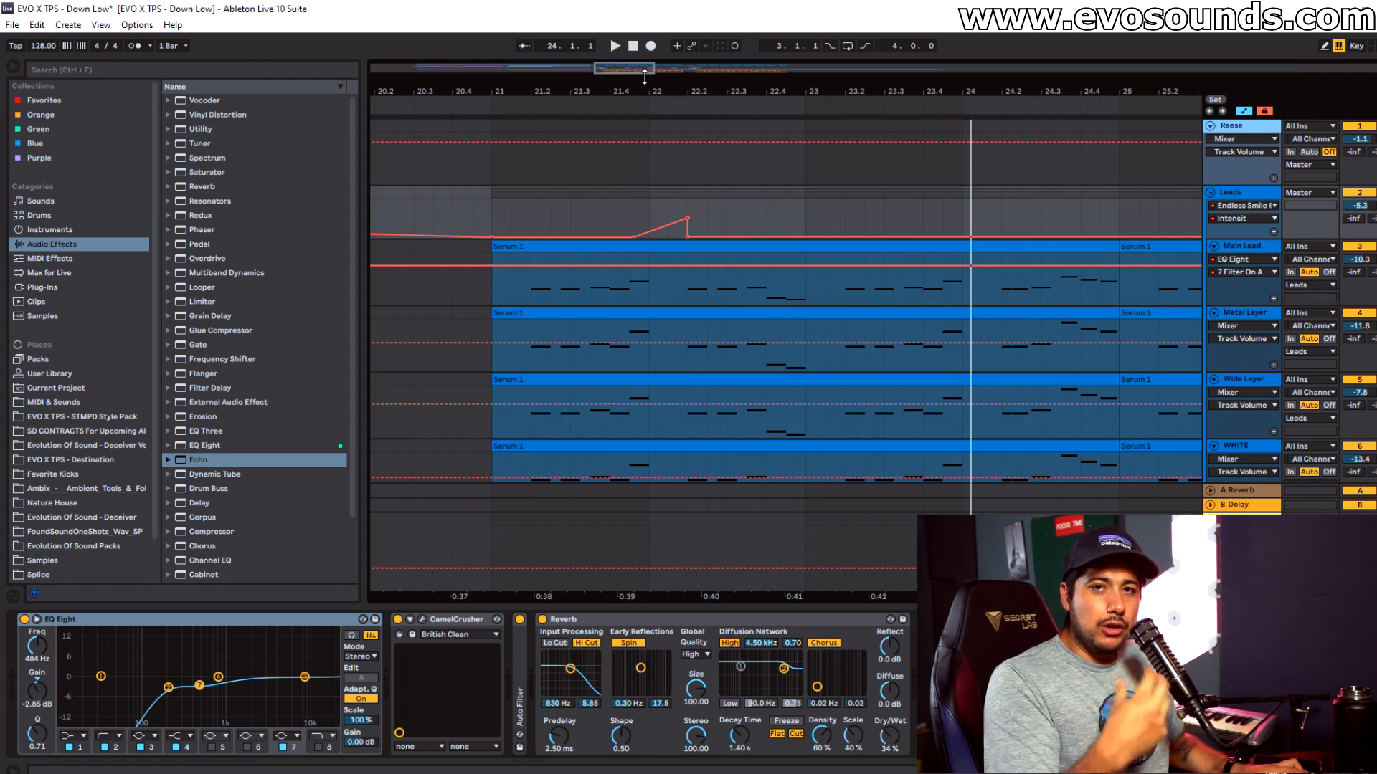
# Step: Add two similar Intensity ramps on Leads starting just before bars 23 and 24, dropping to zero at 23.2 and 24.2
pyautogui.click(797, 237)
pyautogui.moveTo(825, 237); pyautogui.dragTo(844, 214)
pyautogui.moveTo(864, 213); pyautogui.dragTo(845, 237)
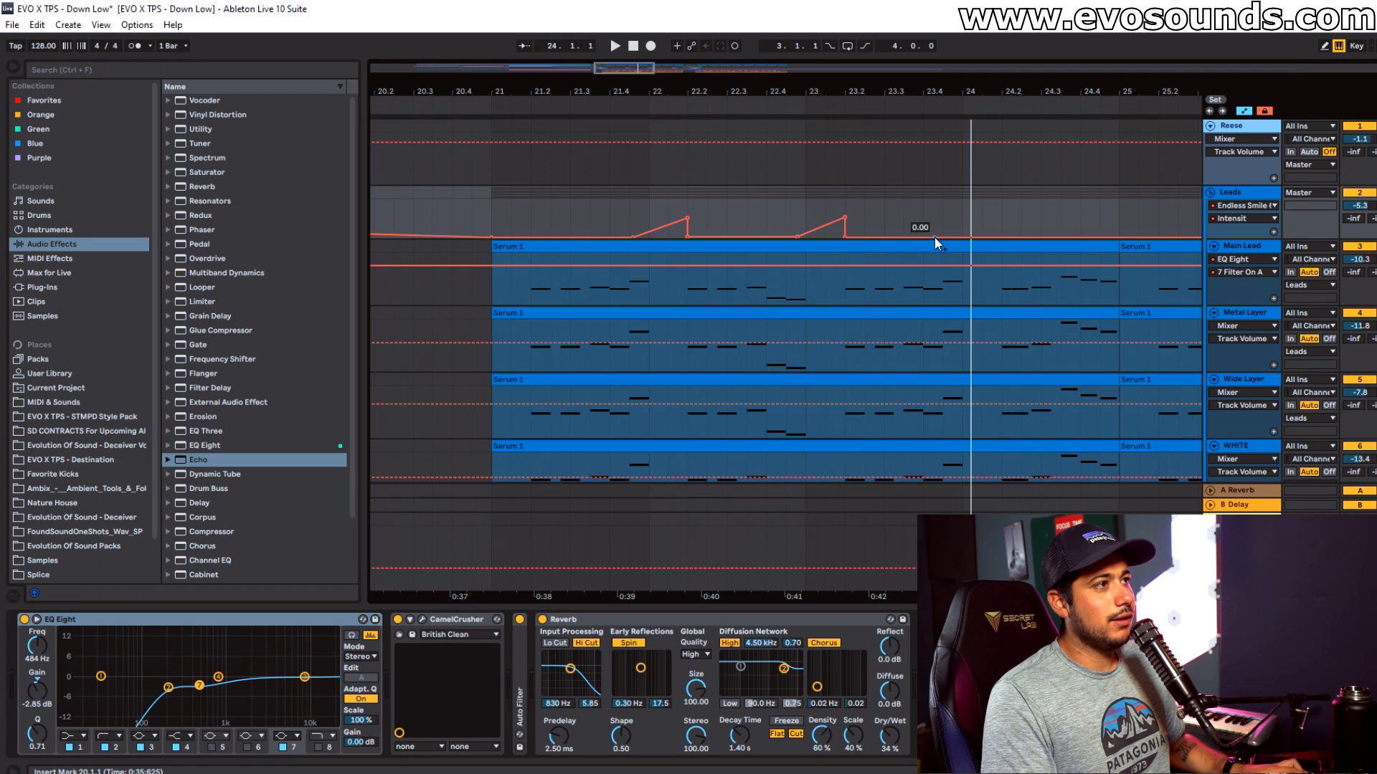
pyautogui.moveTo(969, 237); pyautogui.dragTo(1014, 237)
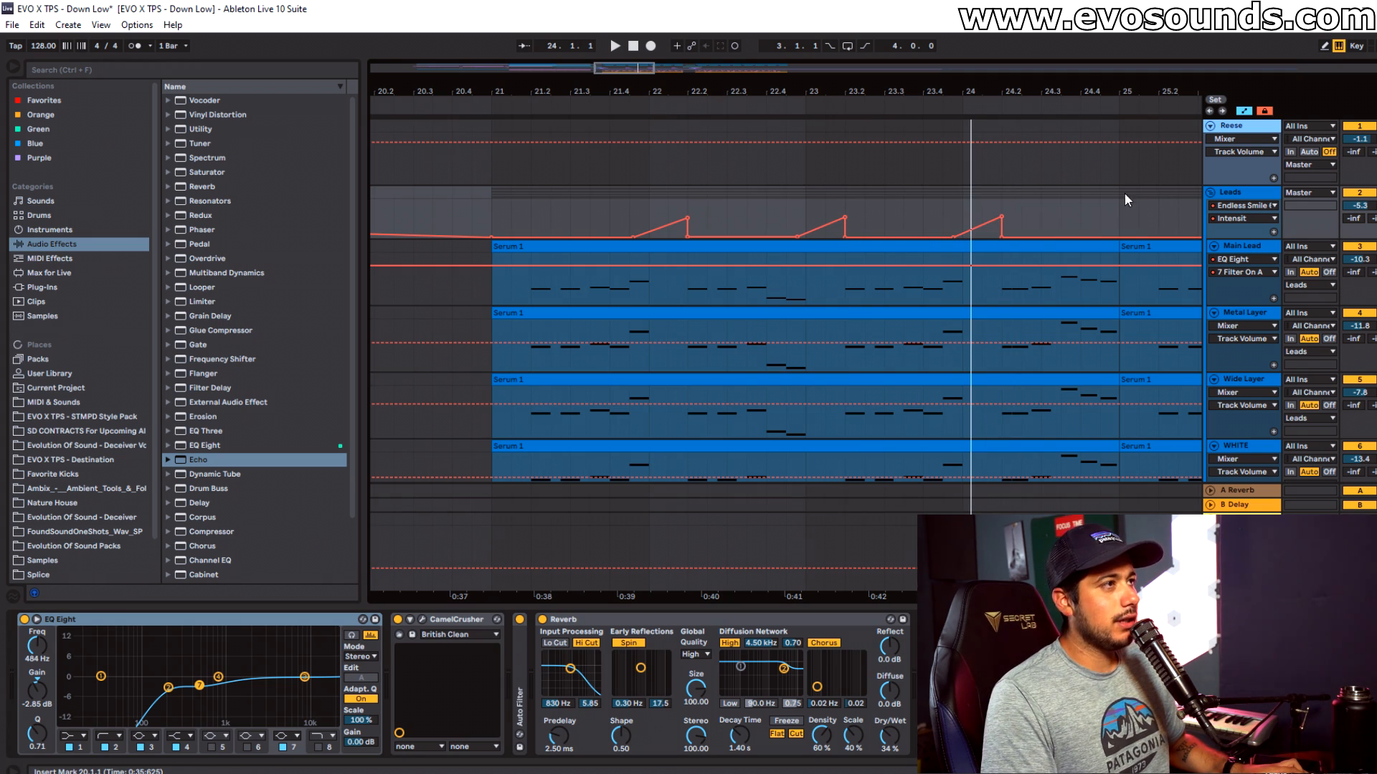
# Step: Draw a longer Intensity ramp on Leads from zero at 24.3 up to 0.66 at bar 25, dropping straight back to zero
pyautogui.moveTo(621, 71); pyautogui.dragTo(639, 74)
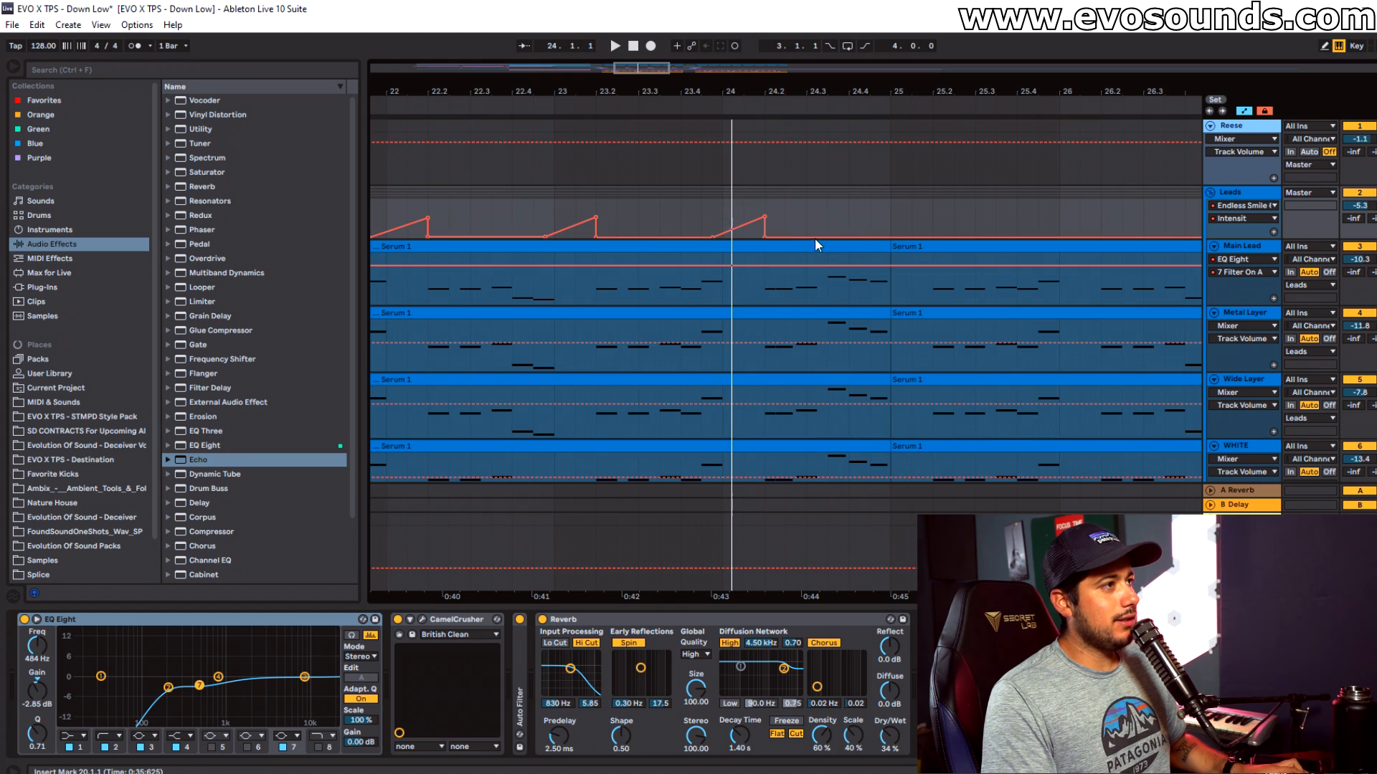
pyautogui.click(810, 237)
pyautogui.moveTo(827, 238)
pyautogui.mouseDown()
pyautogui.moveTo(901, 210)
pyautogui.moveTo(891, 217)
pyautogui.mouseUp()
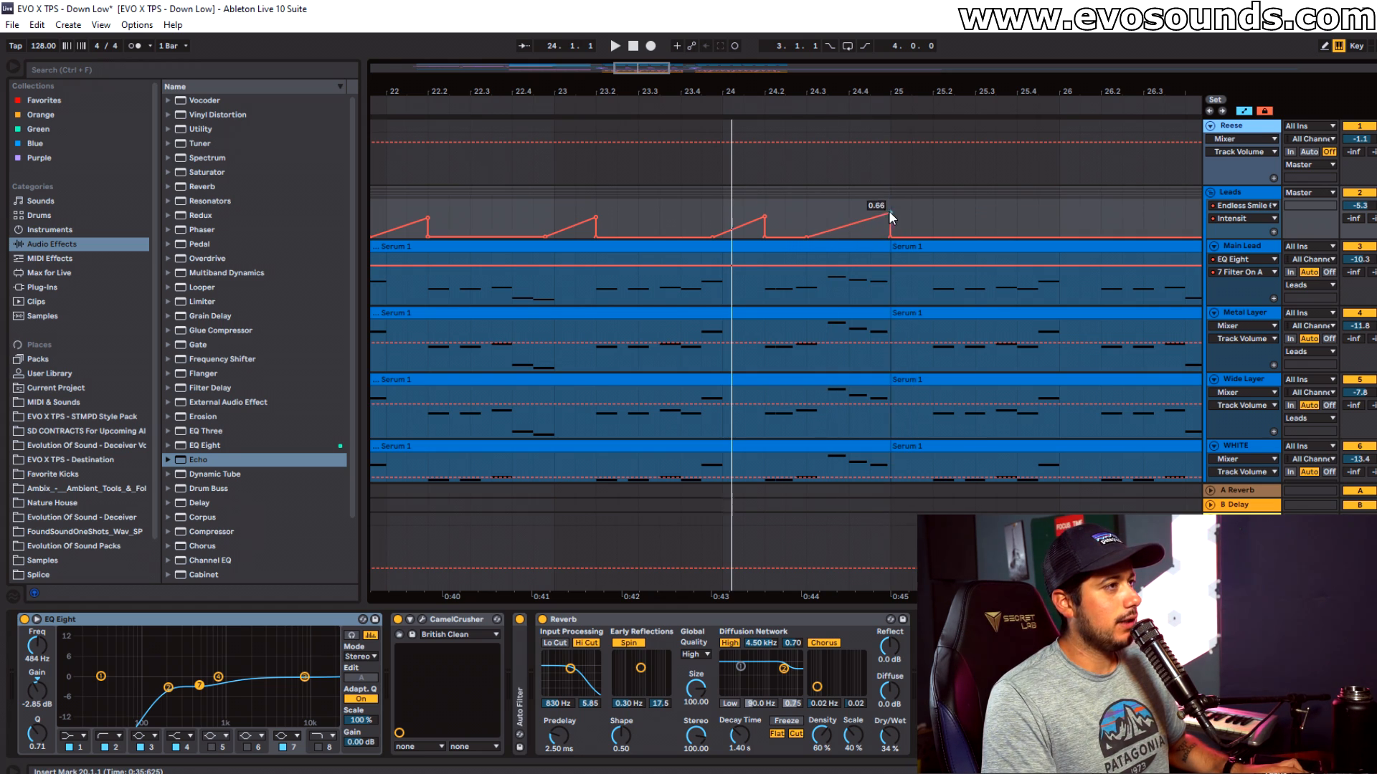
# Step: Play the arrangement from bar 21 past bar 25 to audition the new Intensity ramps
pyautogui.moveTo(642, 67); pyautogui.dragTo(628, 46)
pyautogui.click(636, 209)
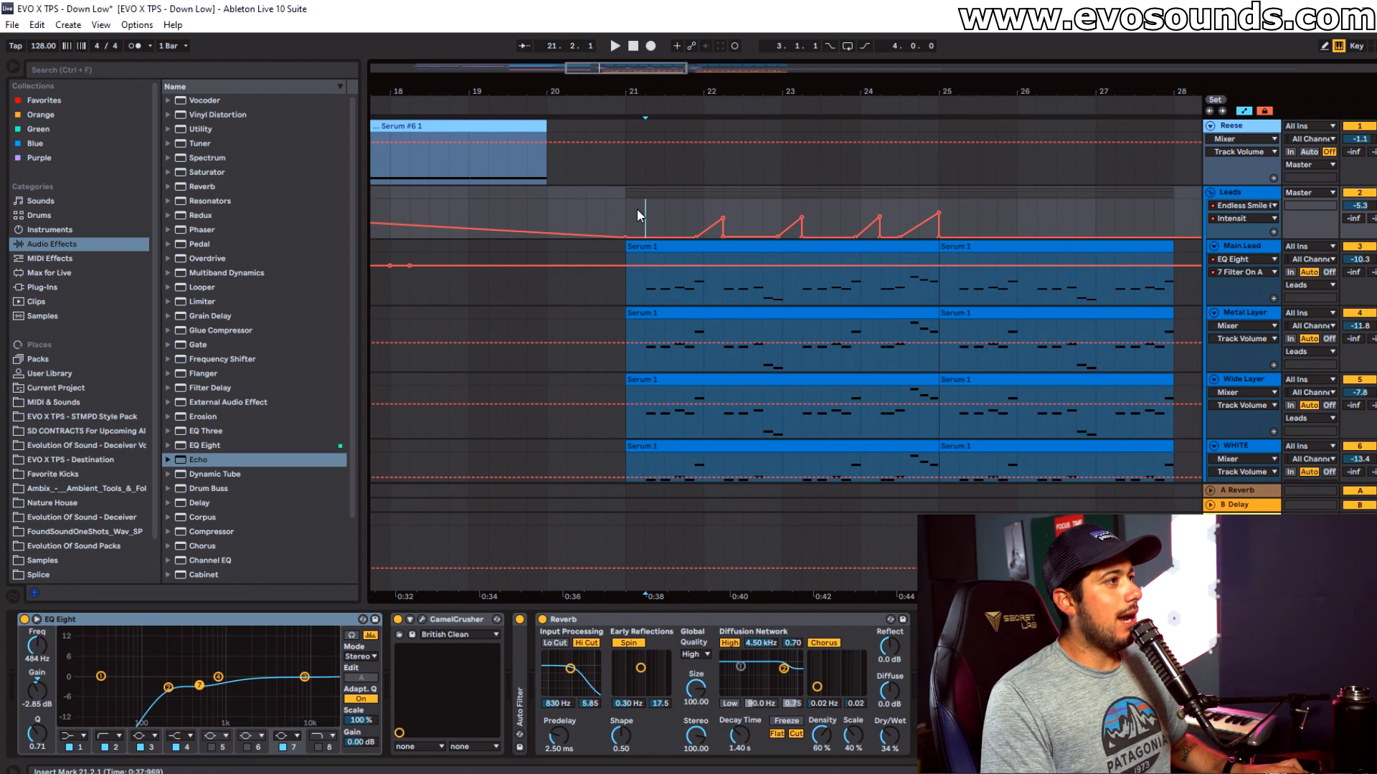
pyautogui.press('space')
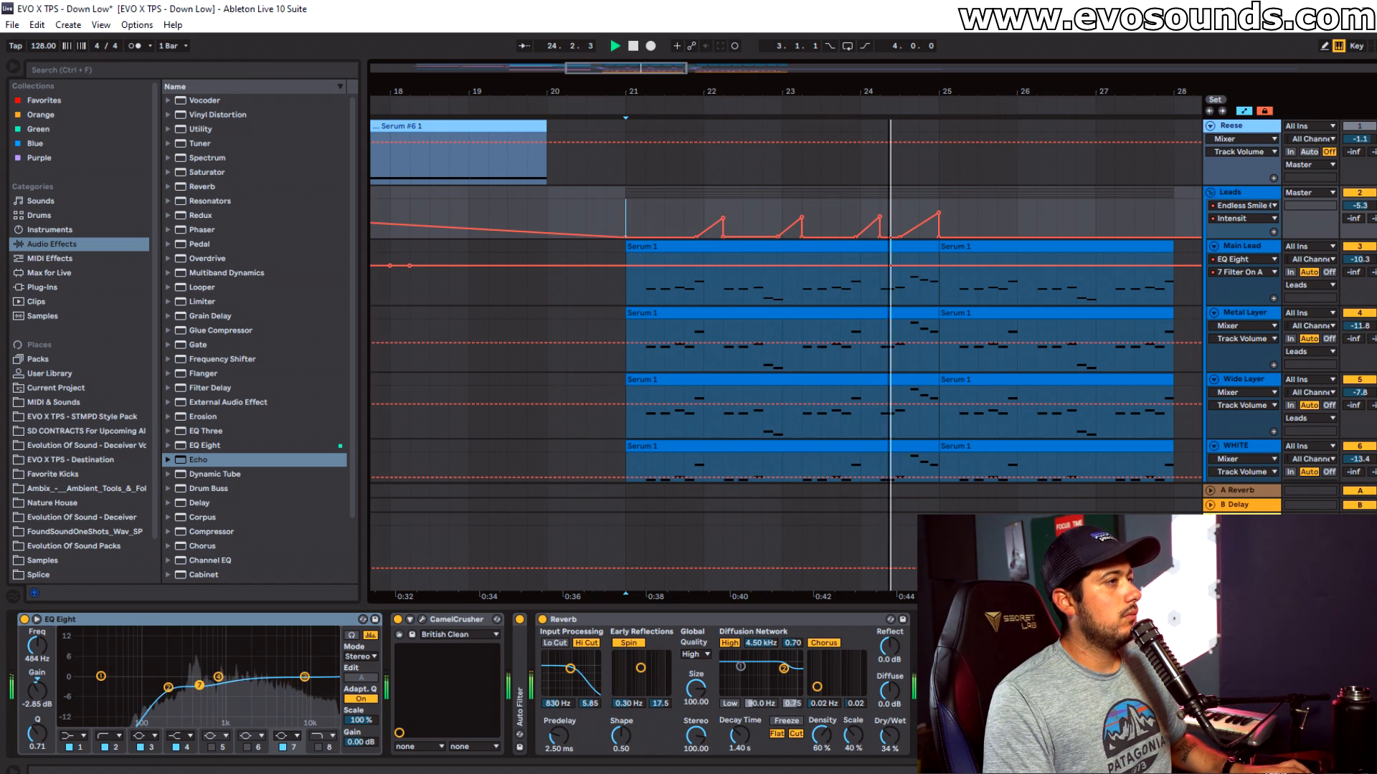
pyautogui.moveTo(931, 91); pyautogui.dragTo(899, 136)
pyautogui.press('space')
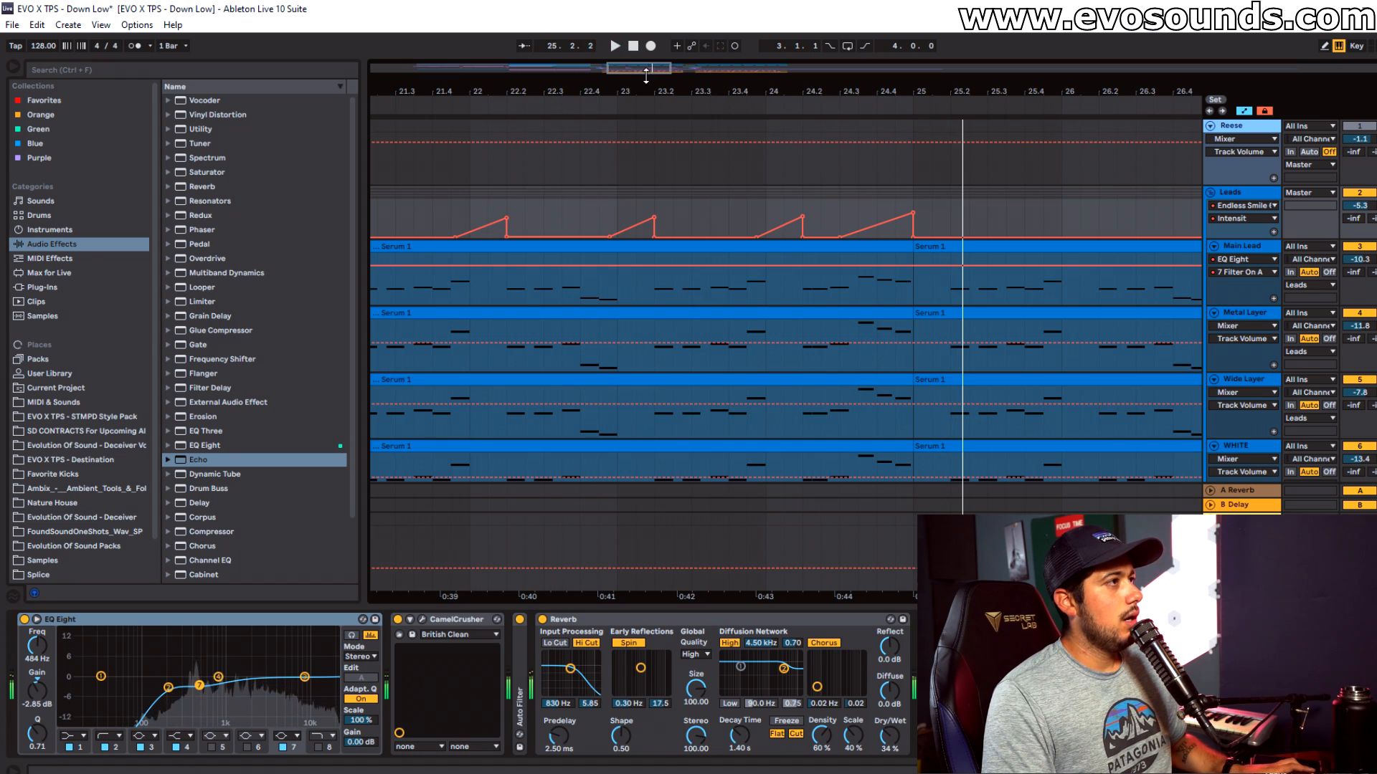
# Step: Try raising the last Intensity ramp to 0.66 at 24.3 and 0.78 at bar 25, and audition it
pyautogui.moveTo(677, 92); pyautogui.dragTo(618, 70)
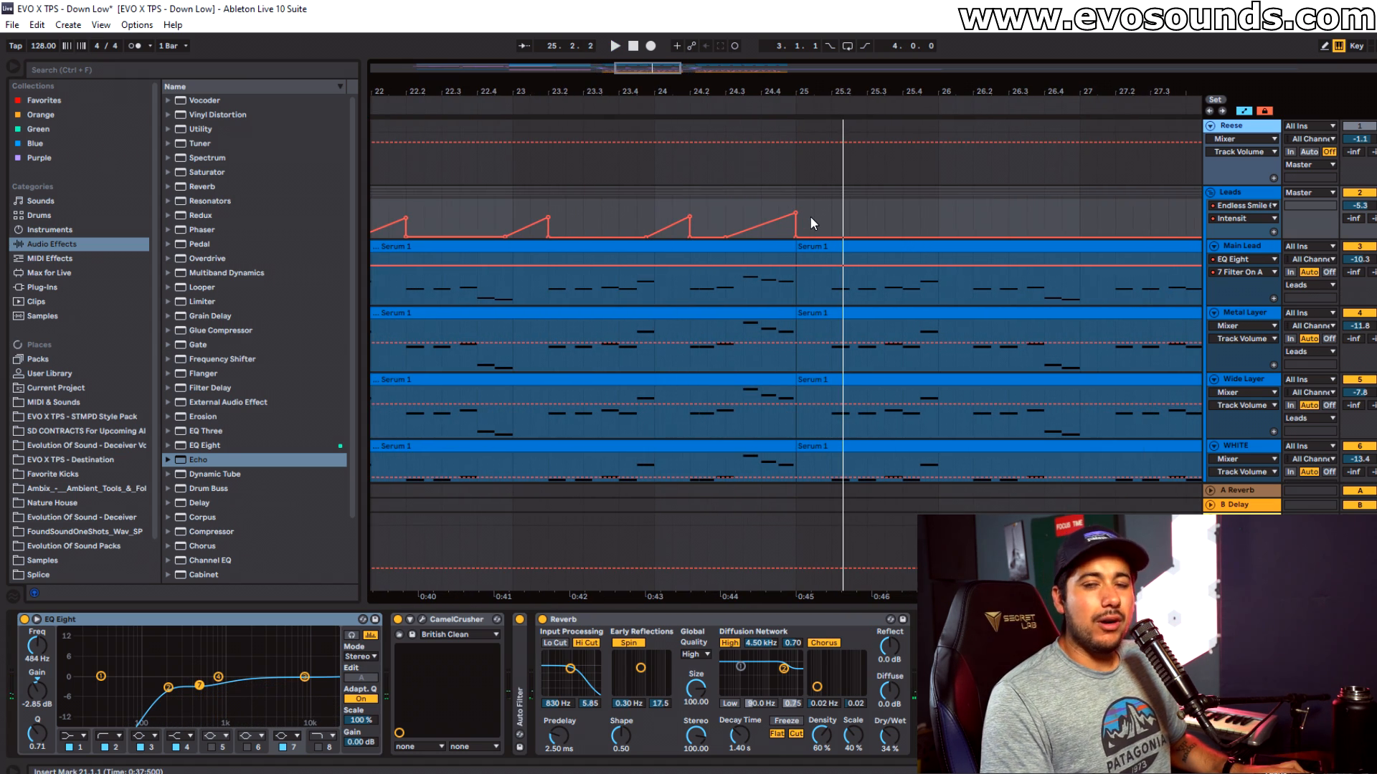
pyautogui.moveTo(796, 213); pyautogui.dragTo(797, 207)
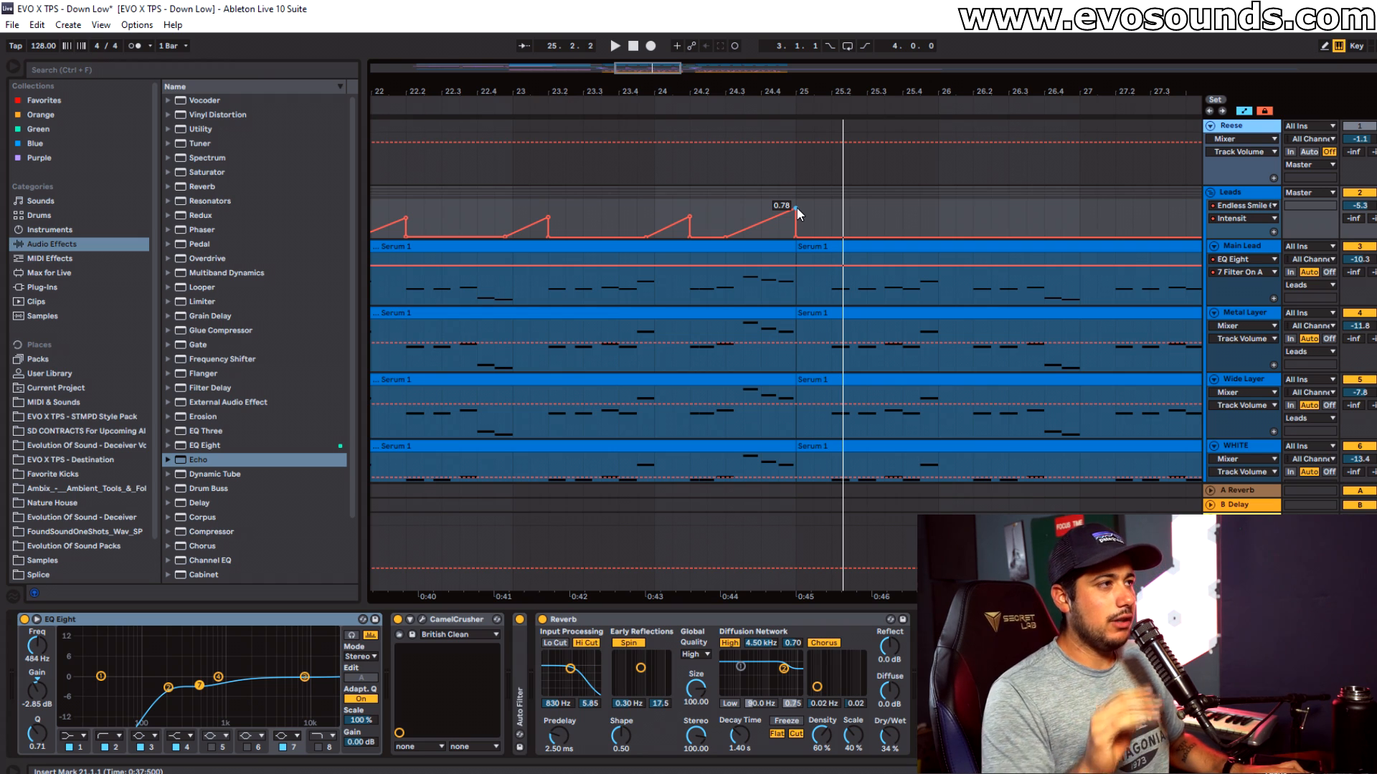
pyautogui.moveTo(725, 236); pyautogui.dragTo(725, 212)
pyautogui.press('space')
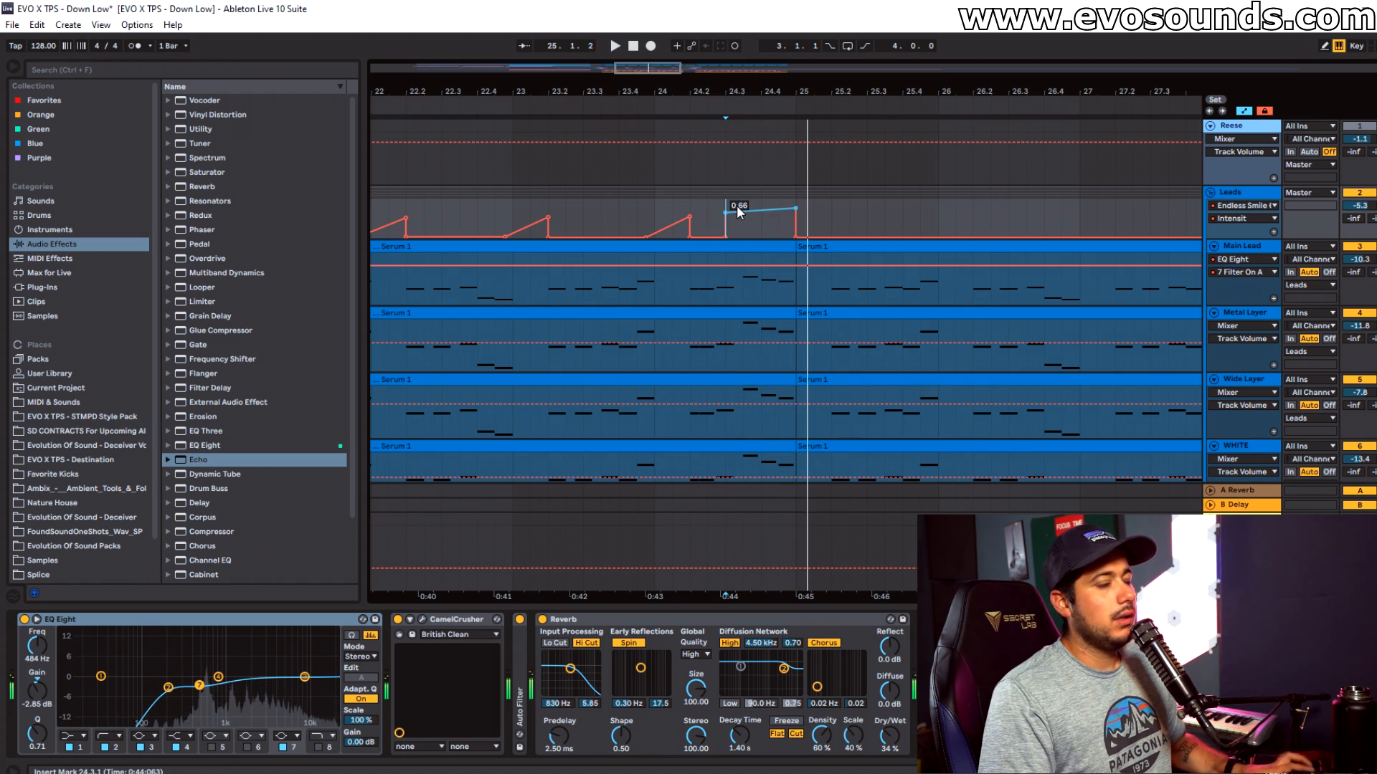
# Step: Return the last Intensity ramp's start at 24.3 to zero and set its peak at bar 25 to 0.56
pyautogui.click(726, 212)
pyautogui.moveTo(795, 209); pyautogui.dragTo(795, 218)
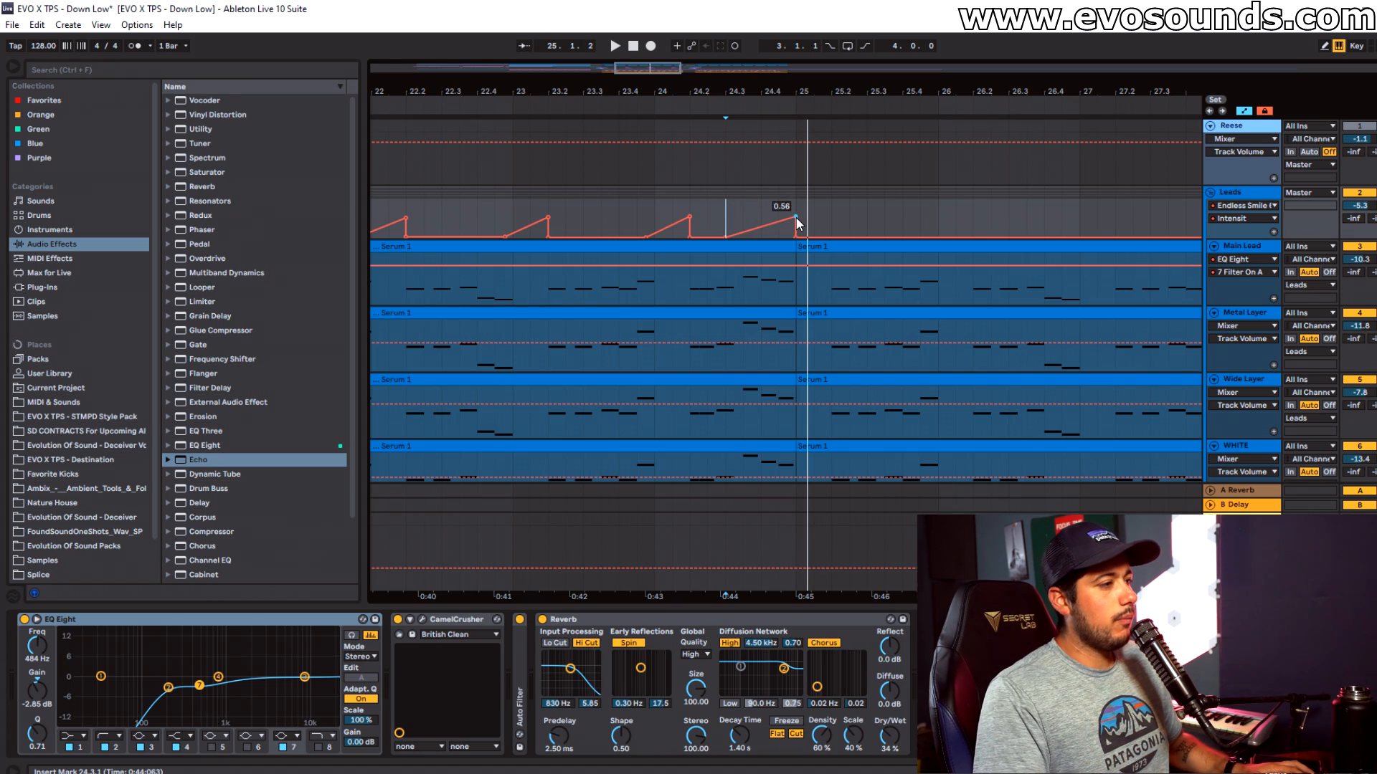
# Step: Check the Intensity knob and selected preset in the Endless Smile plugin on Leads
pyautogui.click(950, 620)
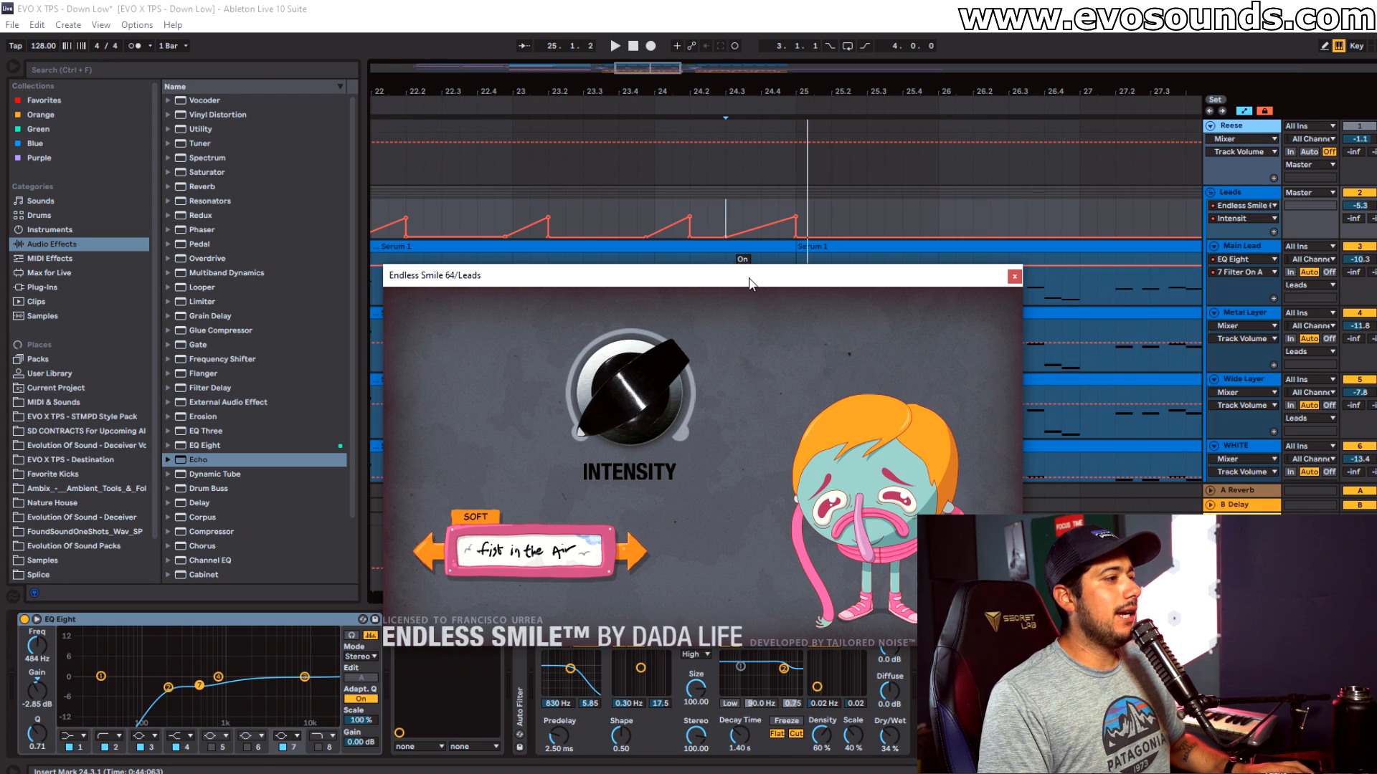
pyautogui.moveTo(759, 281); pyautogui.dragTo(829, 160)
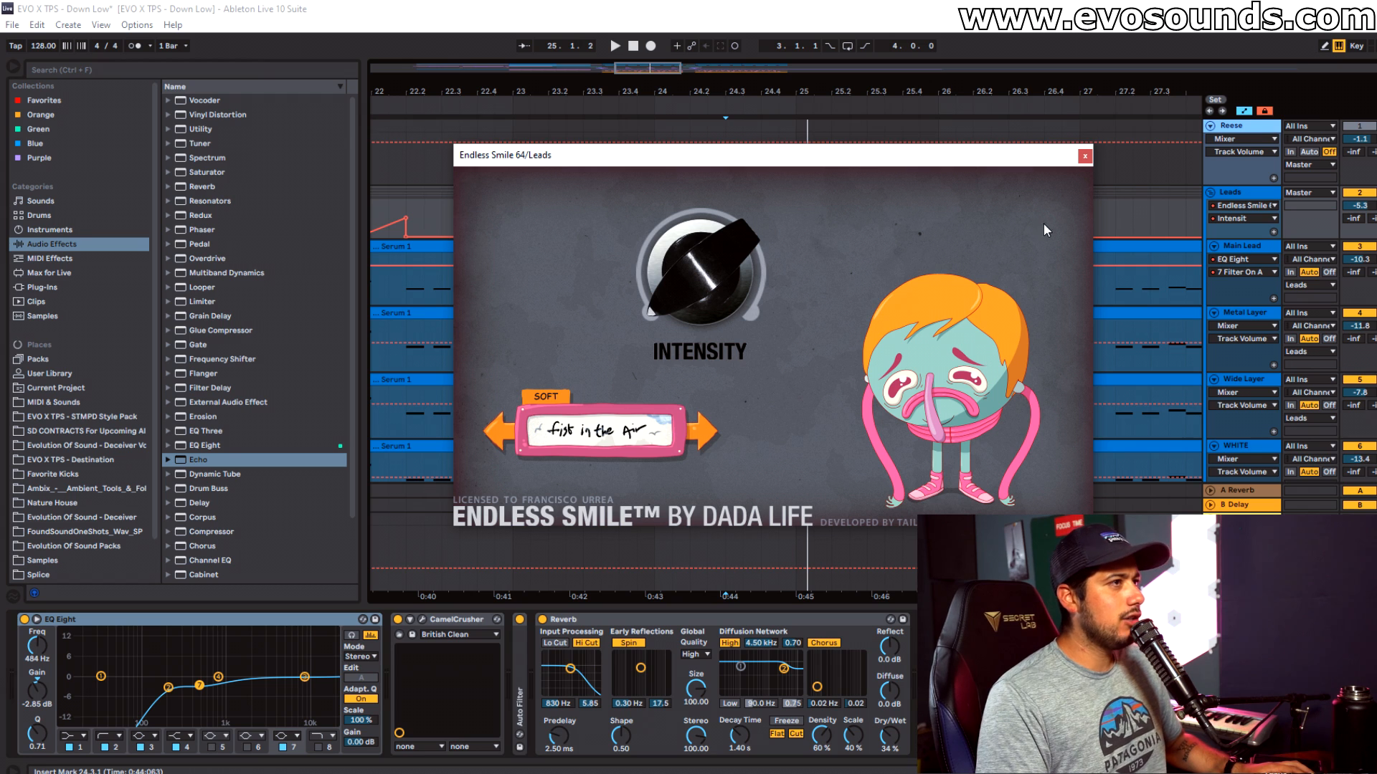
pyautogui.click(1084, 157)
# Step: Move the start points of the second and third Intensity ramps slightly earlier, ahead of bars 23 and 24
pyautogui.moveTo(659, 73)
pyautogui.mouseDown()
pyautogui.moveTo(634, 74)
pyautogui.moveTo(691, 214)
pyautogui.mouseUp()
pyautogui.click(644, 192)
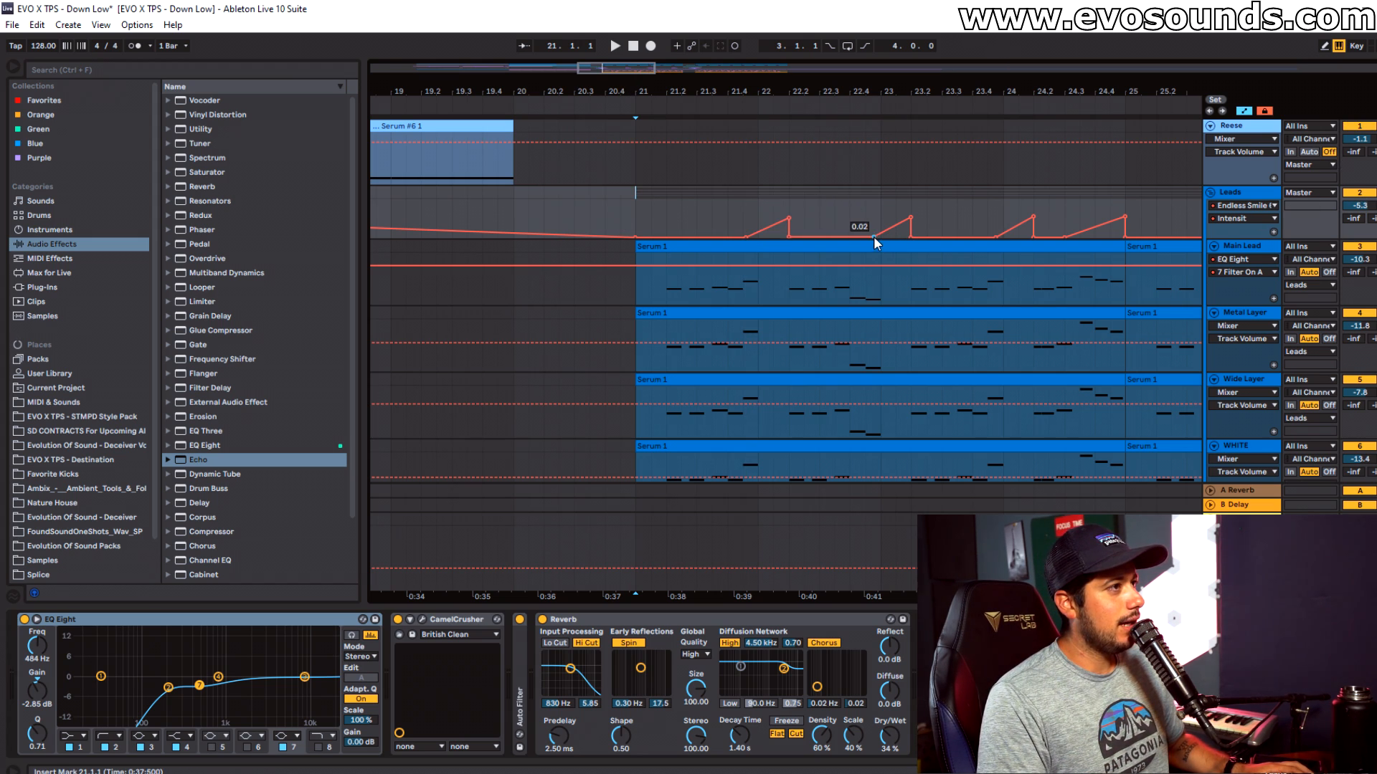
pyautogui.moveTo(996, 236); pyautogui.dragTo(988, 236)
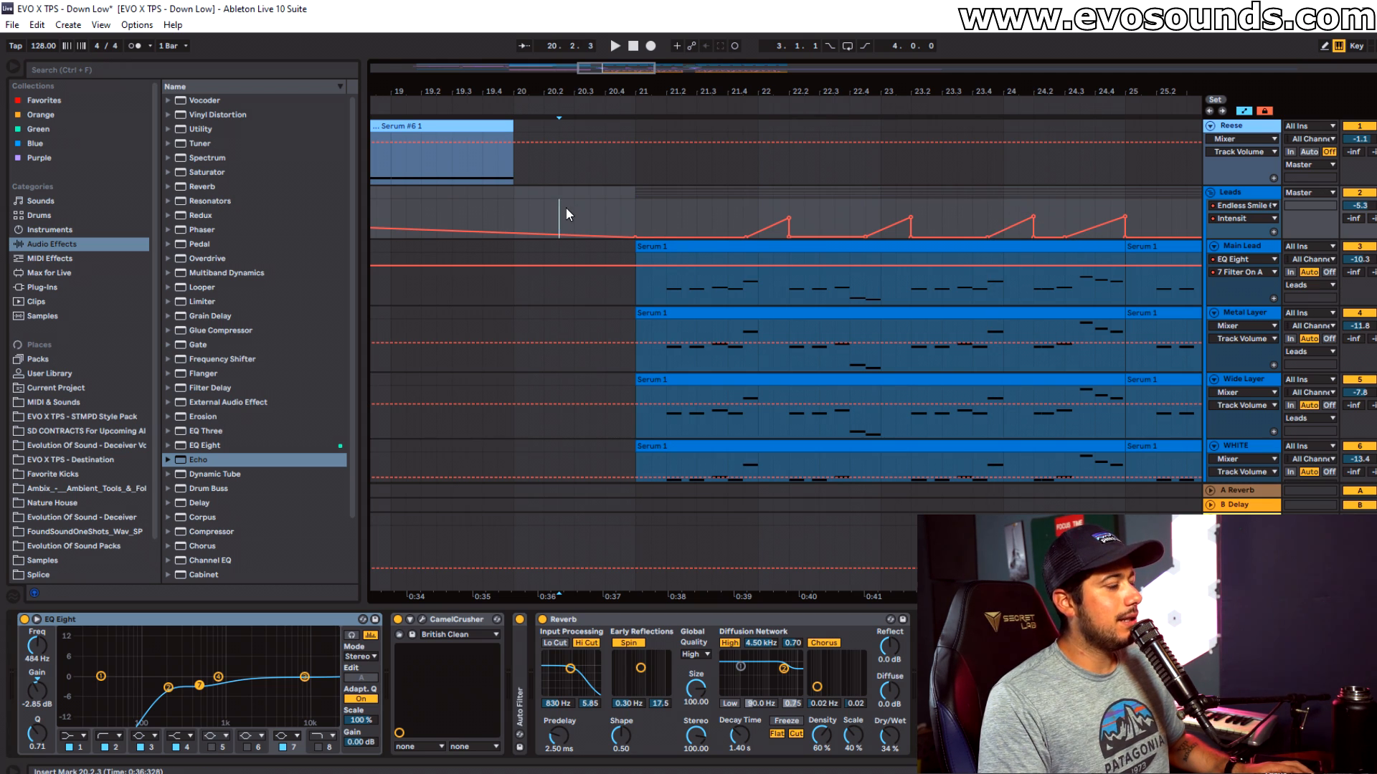
# Step: Play the arrangement from 19.3.1 to bar 26 to audition the adjusted Intensity ramps
pyautogui.click(452, 194)
pyautogui.press('space')
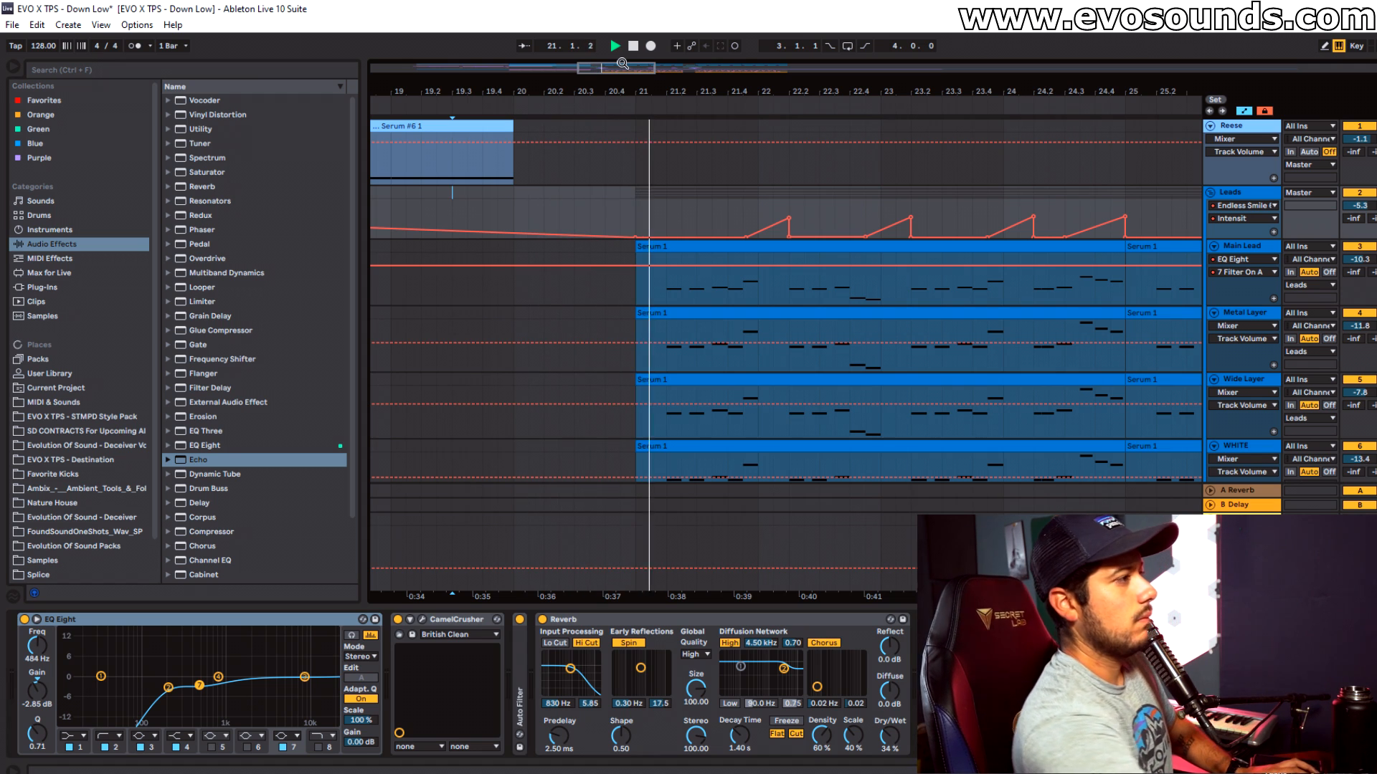
pyautogui.moveTo(623, 63); pyautogui.dragTo(675, 78)
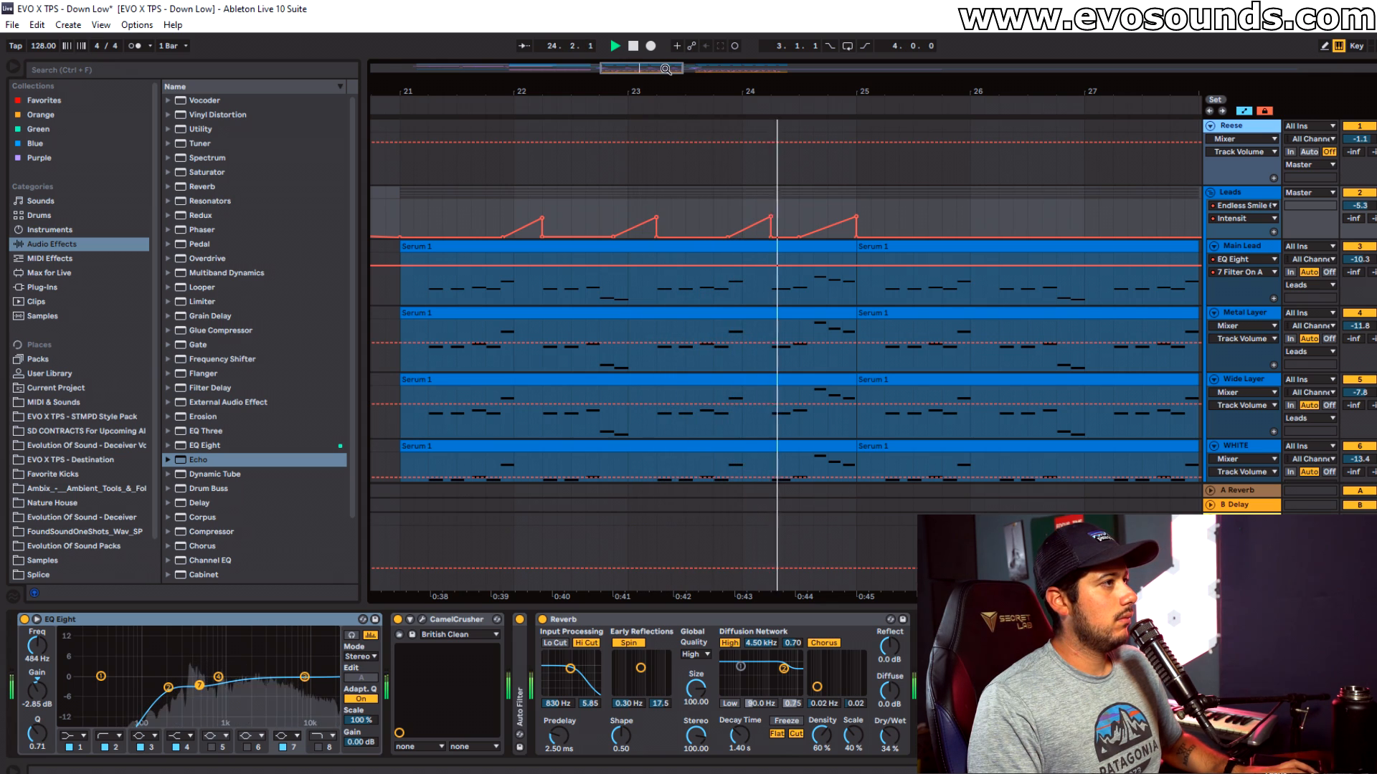
pyautogui.moveTo(666, 69); pyautogui.dragTo(653, 73)
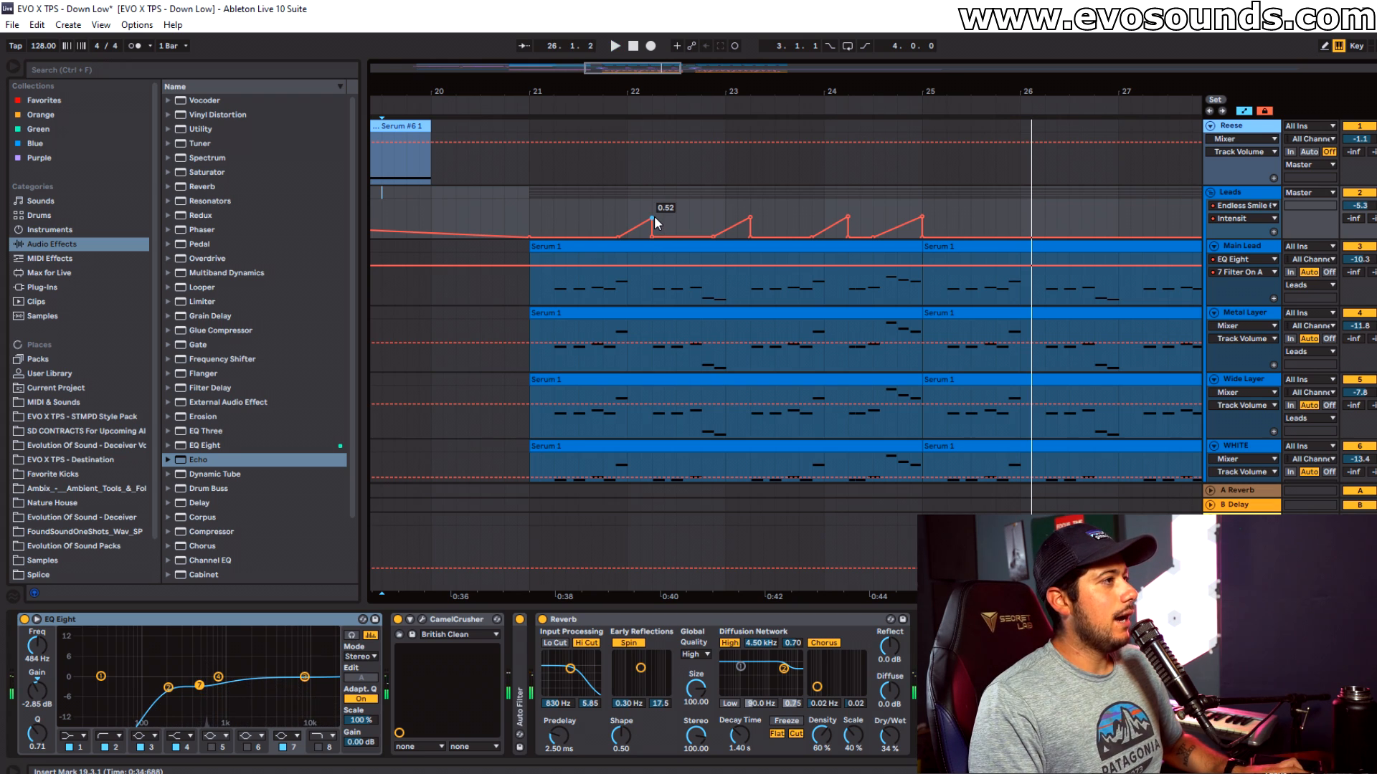
# Step: Move the peaks of the first two Intensity ramps earlier and slightly higher, so each falls gradually to zero as a triangle
pyautogui.moveTo(652, 218); pyautogui.dragTo(639, 210)
pyautogui.moveTo(750, 214); pyautogui.dragTo(724, 213)
# Step: Try moving the third and fourth Intensity peaks earlier and the first peak back to about bar 22
pyautogui.moveTo(842, 216); pyautogui.dragTo(818, 216)
pyautogui.moveTo(639, 211); pyautogui.dragTo(627, 211)
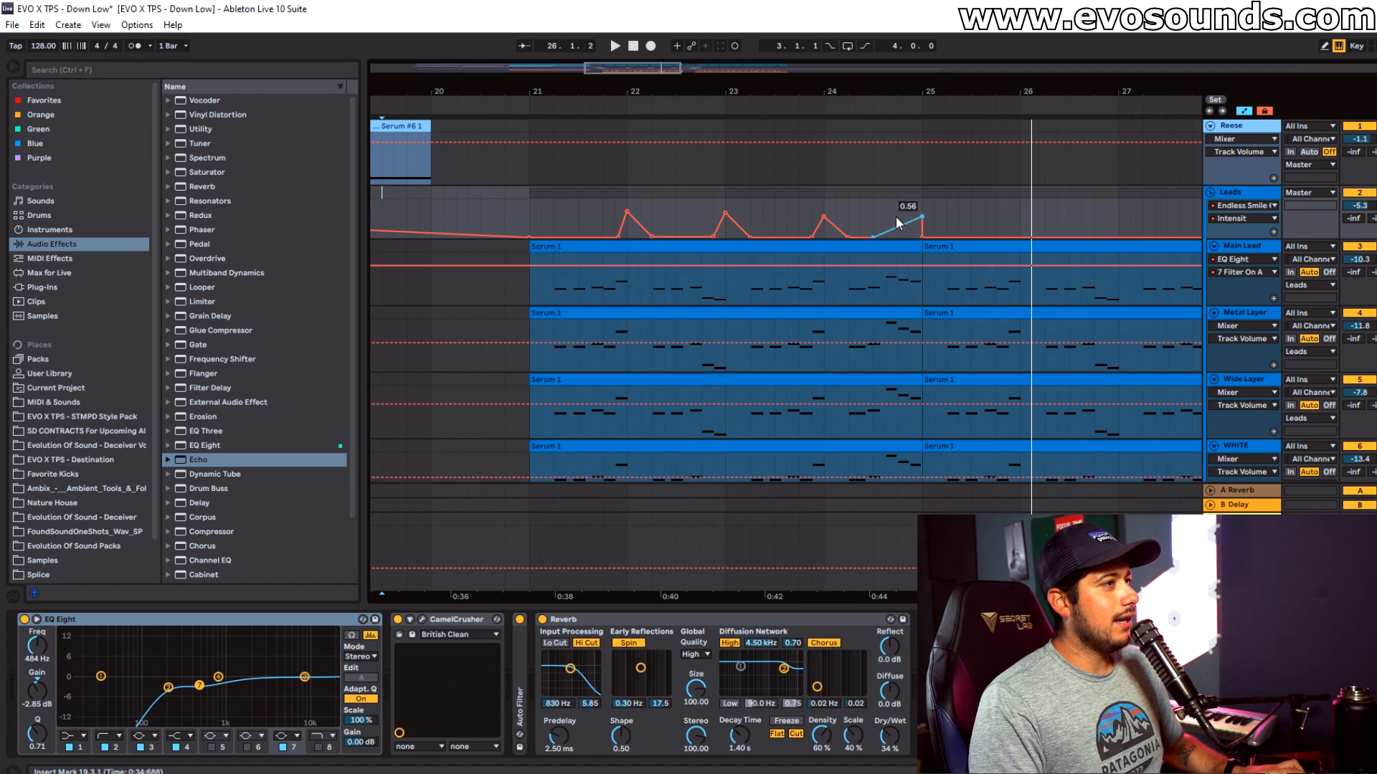
pyautogui.moveTo(924, 216); pyautogui.dragTo(896, 217)
# Step: Play the Leads section from bar 21 to bar 25 to audition the triangular Intensity peaks
pyautogui.press('space')
pyautogui.click(529, 214)
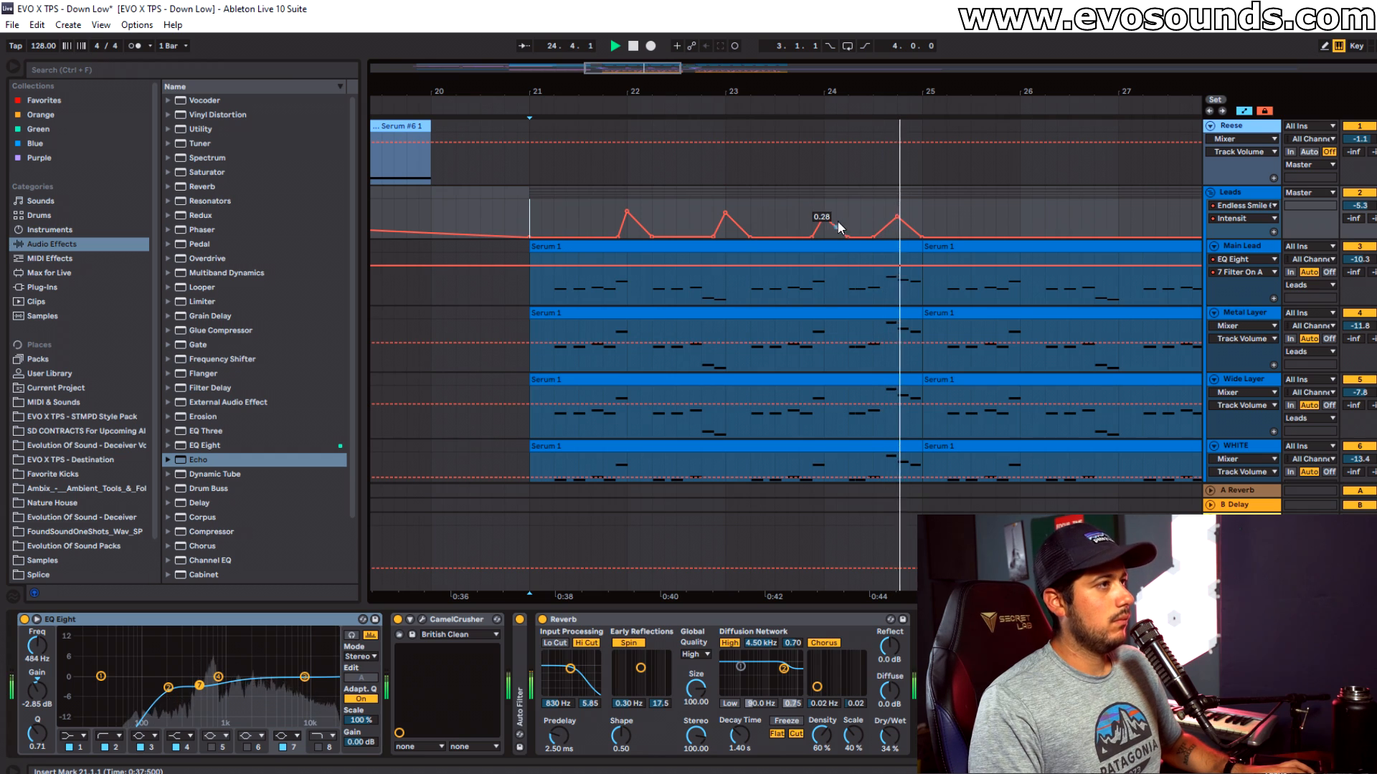
pyautogui.press('space')
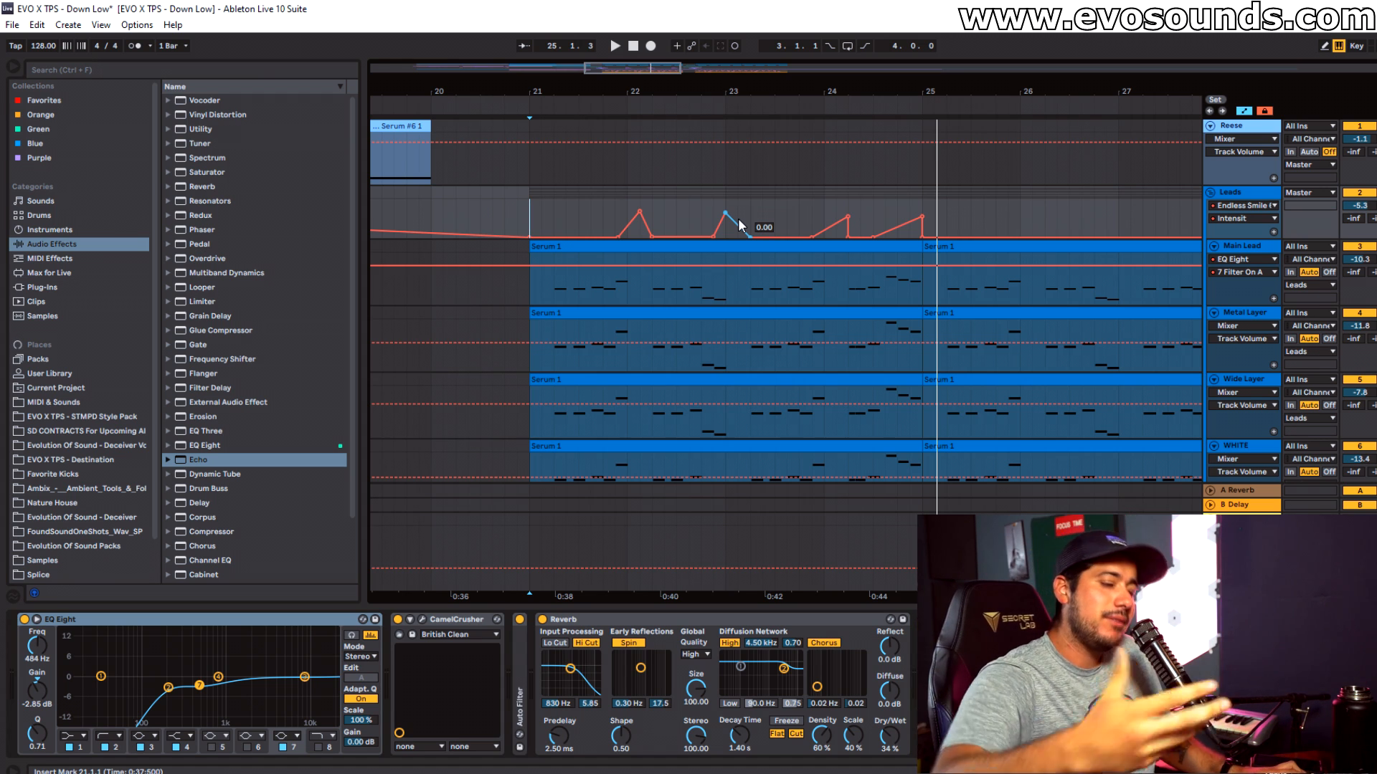
# Step: Lower the Leads Intensity automation points at bars 13 and 17 to zero
pyautogui.moveTo(656, 71); pyautogui.dragTo(564, 56)
pyautogui.moveTo(672, 221); pyautogui.dragTo(672, 236)
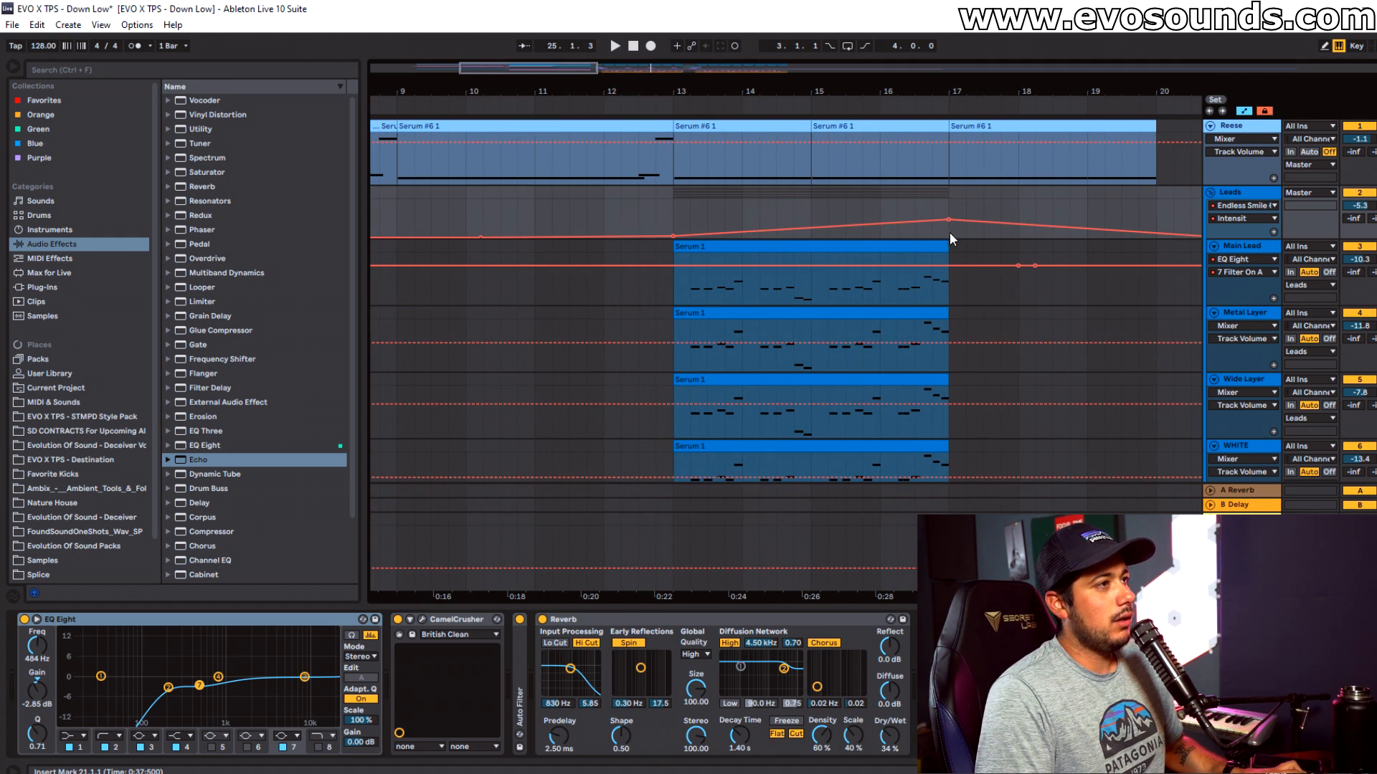
pyautogui.moveTo(948, 220); pyautogui.dragTo(948, 236)
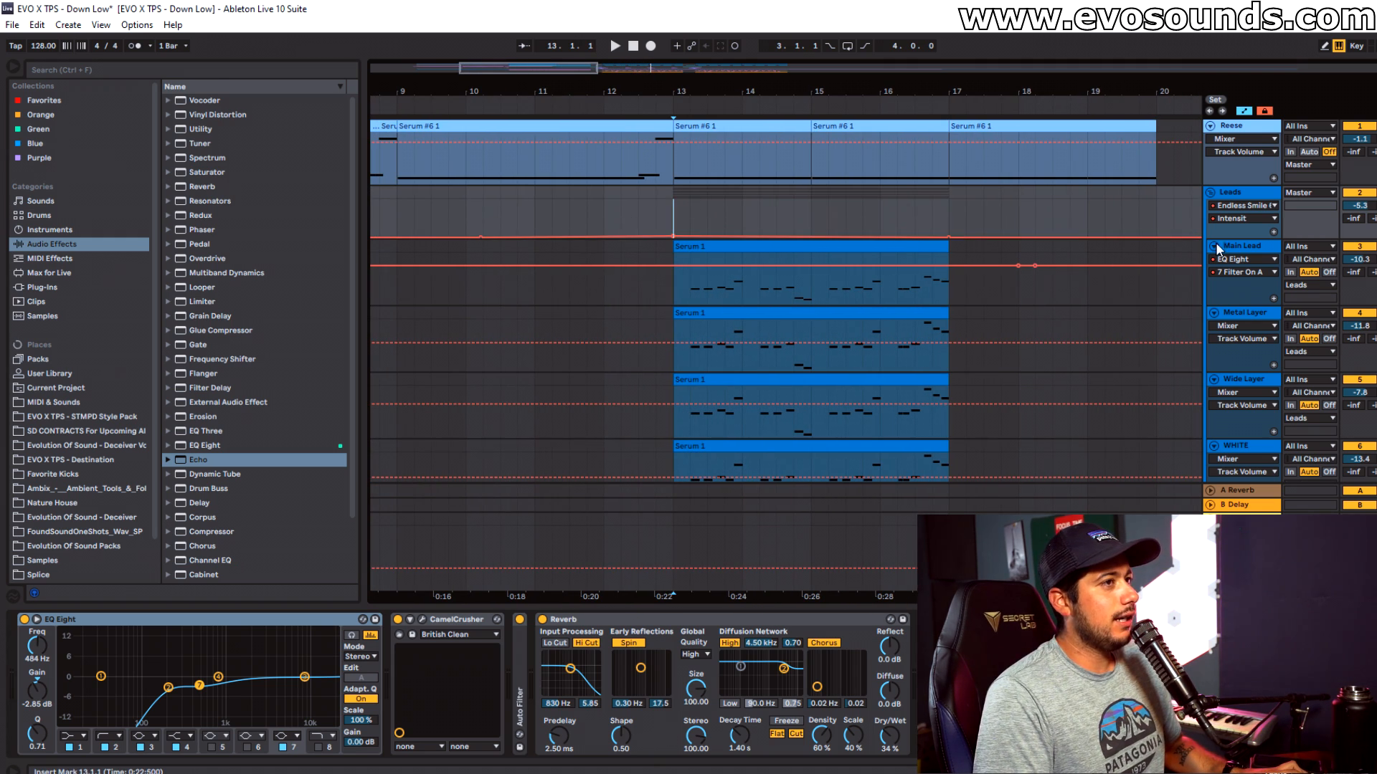
# Step: Undo the lowering of the Intensity automation points at bars 13 and 17 on the Leads group
pyautogui.click(1251, 195)
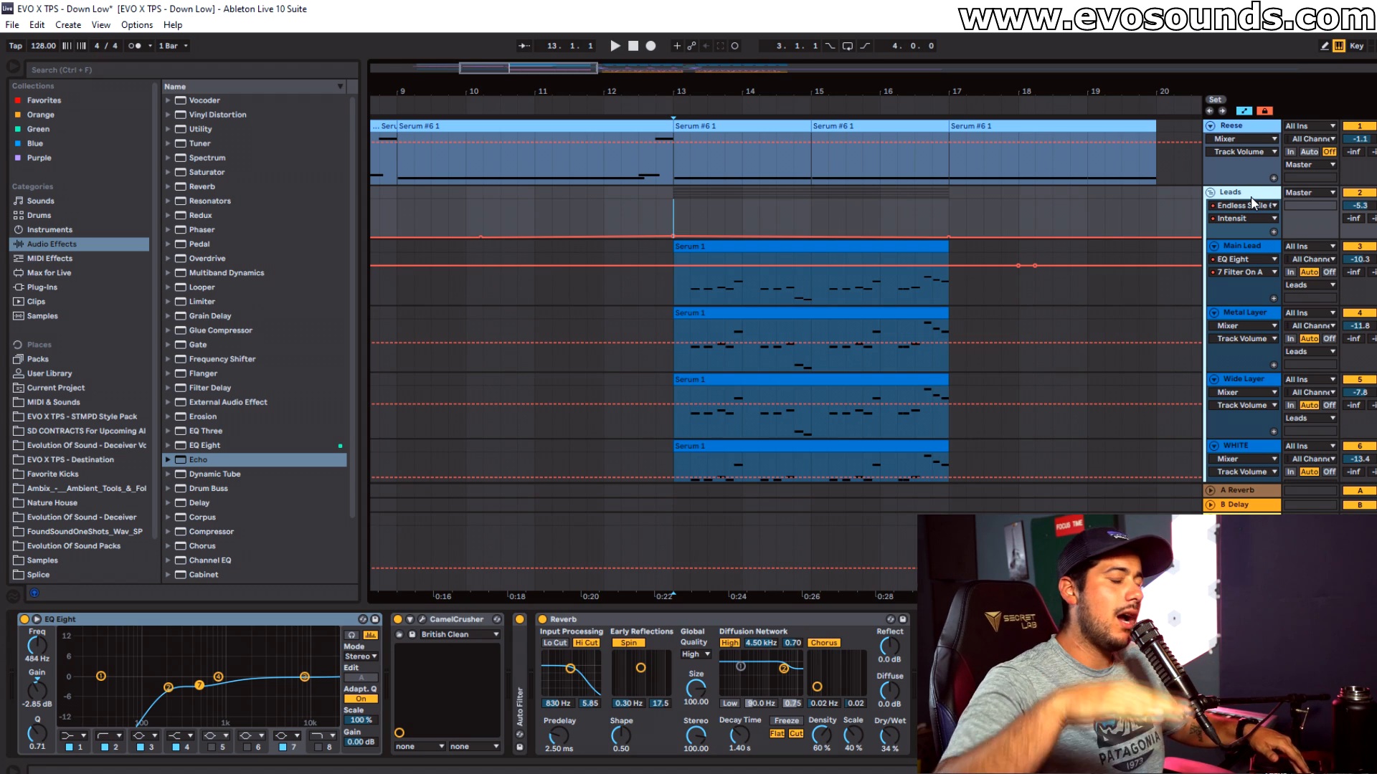
pyautogui.hotkey('ctrl', 'z')
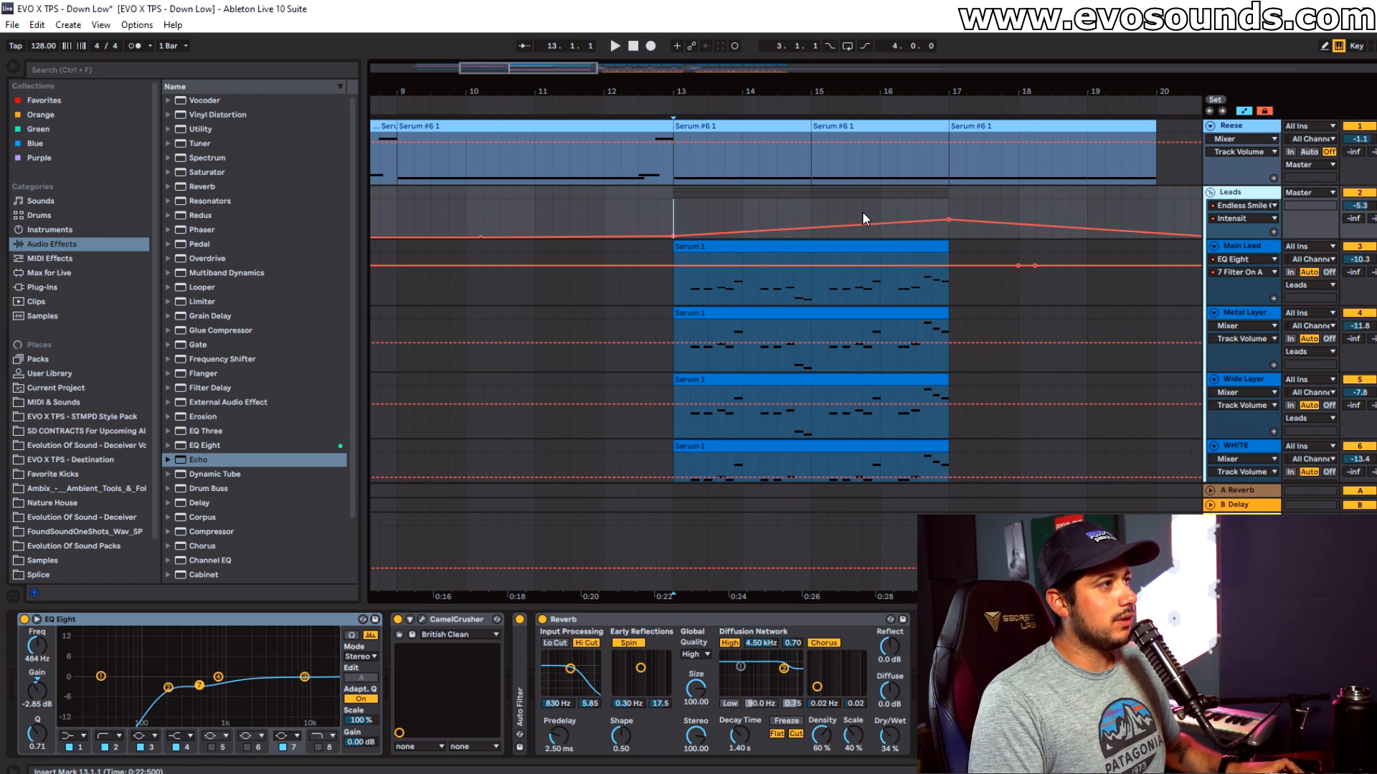
pyautogui.click(649, 203)
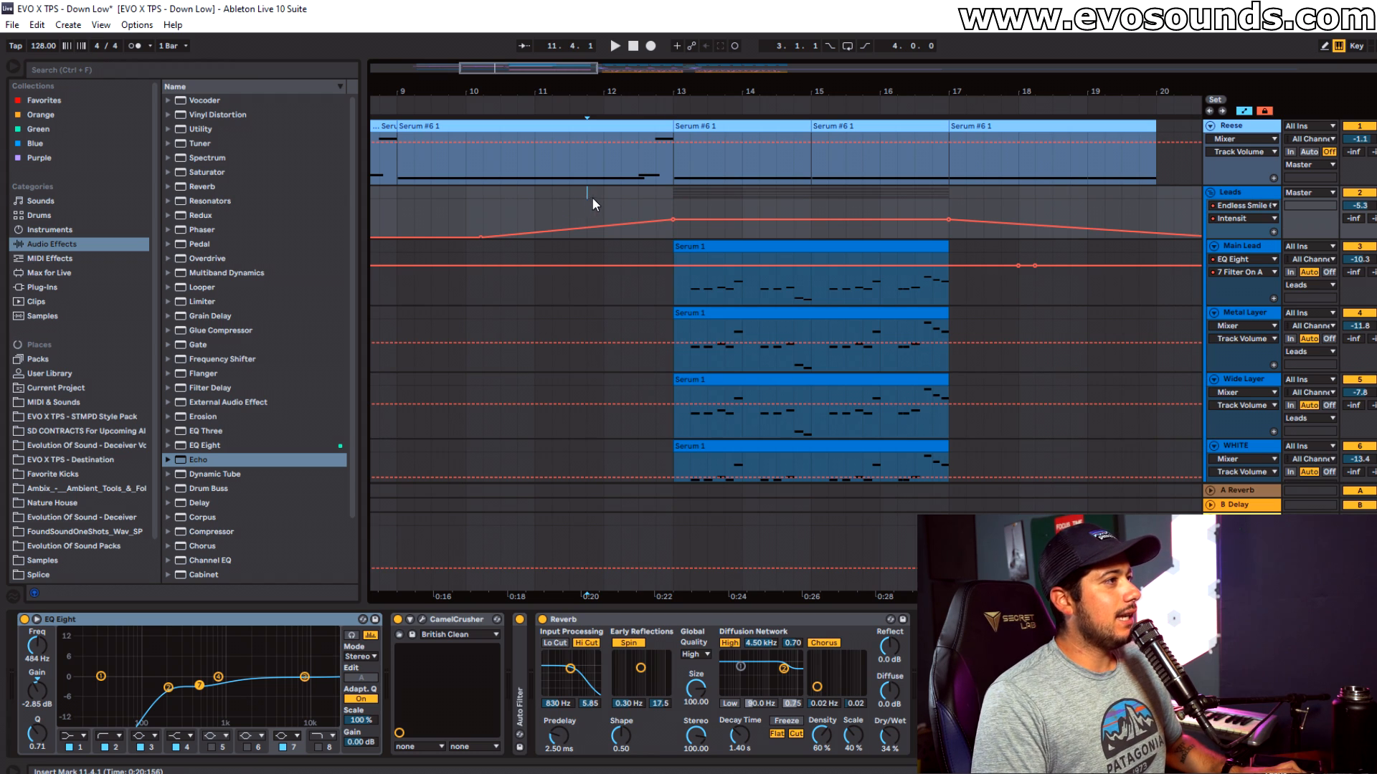
# Step: Play the arrangement from bar 12 to hear the Leads section starting at bar 13 with its Intensity automation
pyautogui.click(605, 170)
pyautogui.press('space')
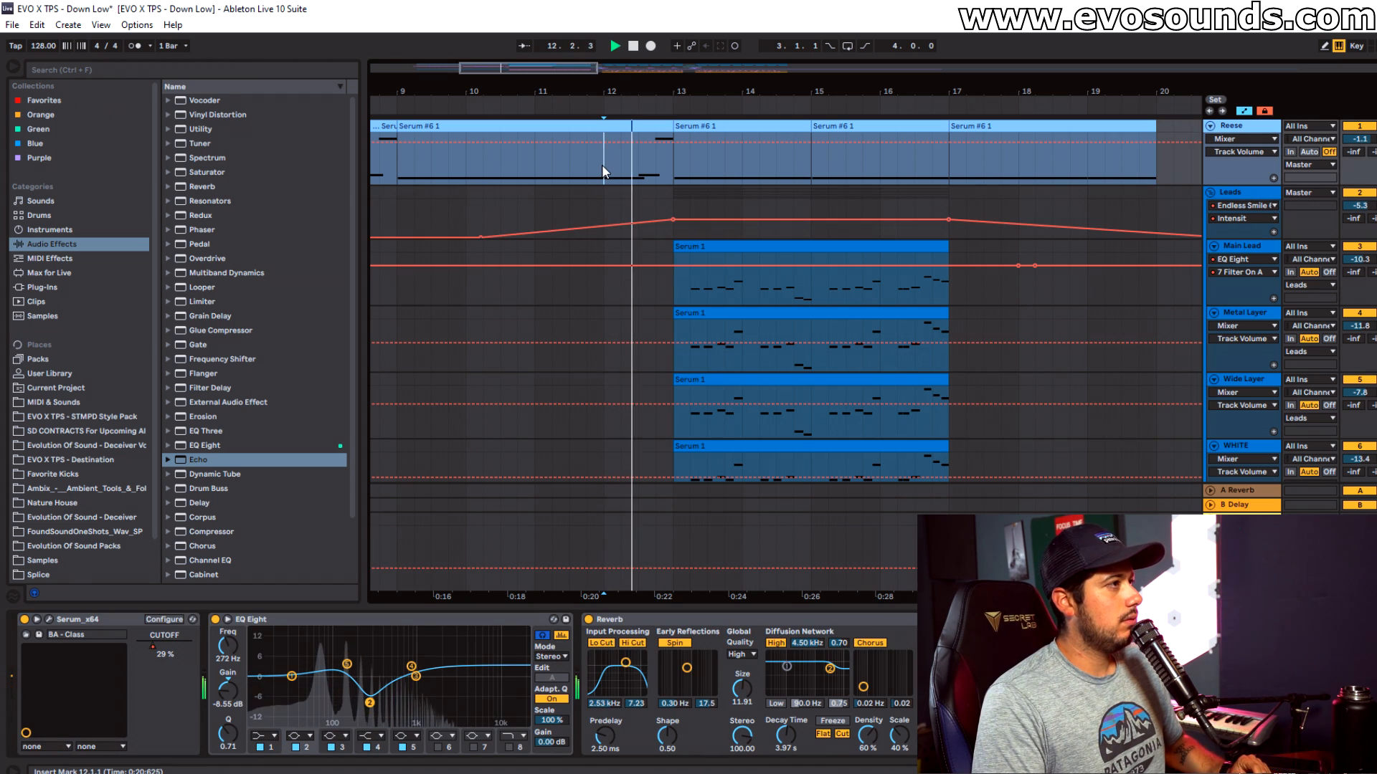
pyautogui.moveTo(542, 70); pyautogui.dragTo(563, 73)
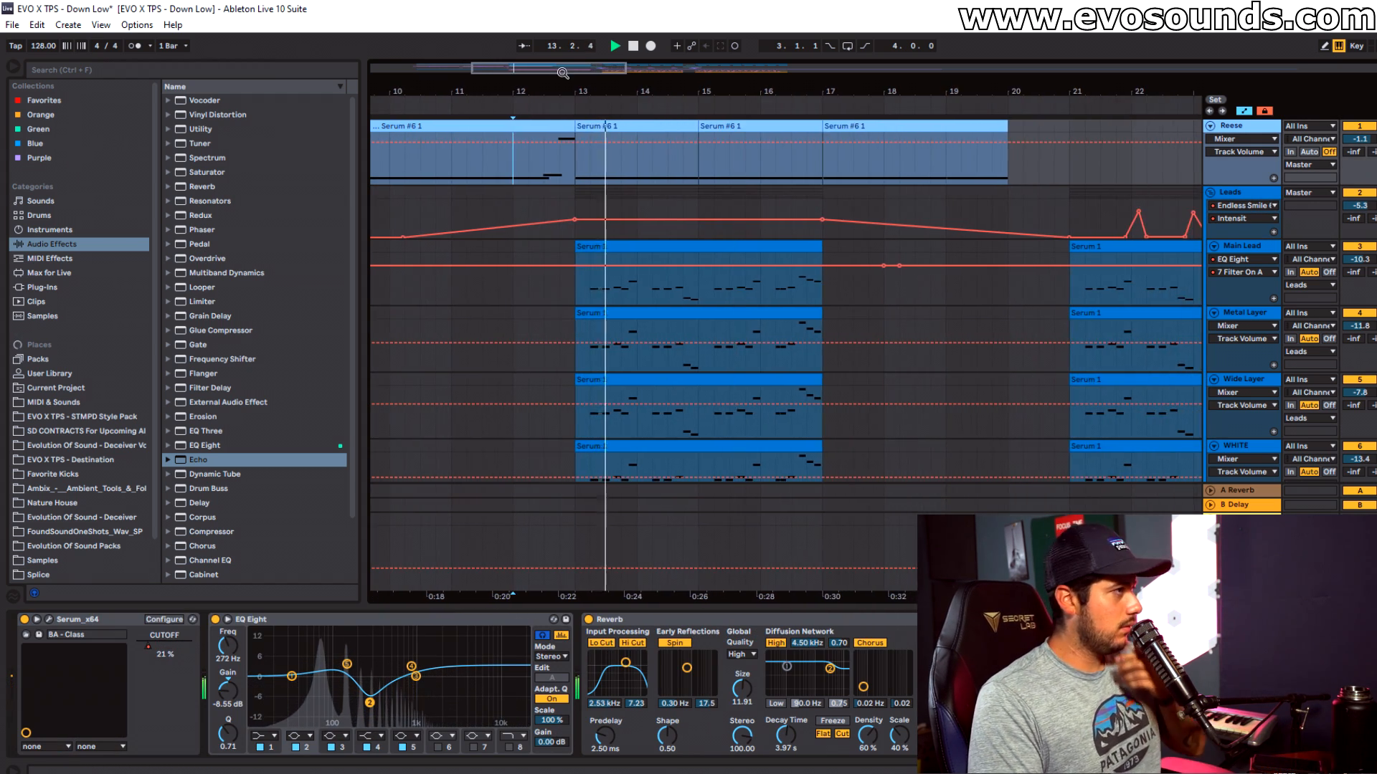
# Step: Stop playback just after bar 17, view the Endless Smile plug-in on the Leads group and close its window
pyautogui.moveTo(822, 220); pyautogui.dragTo(823, 218)
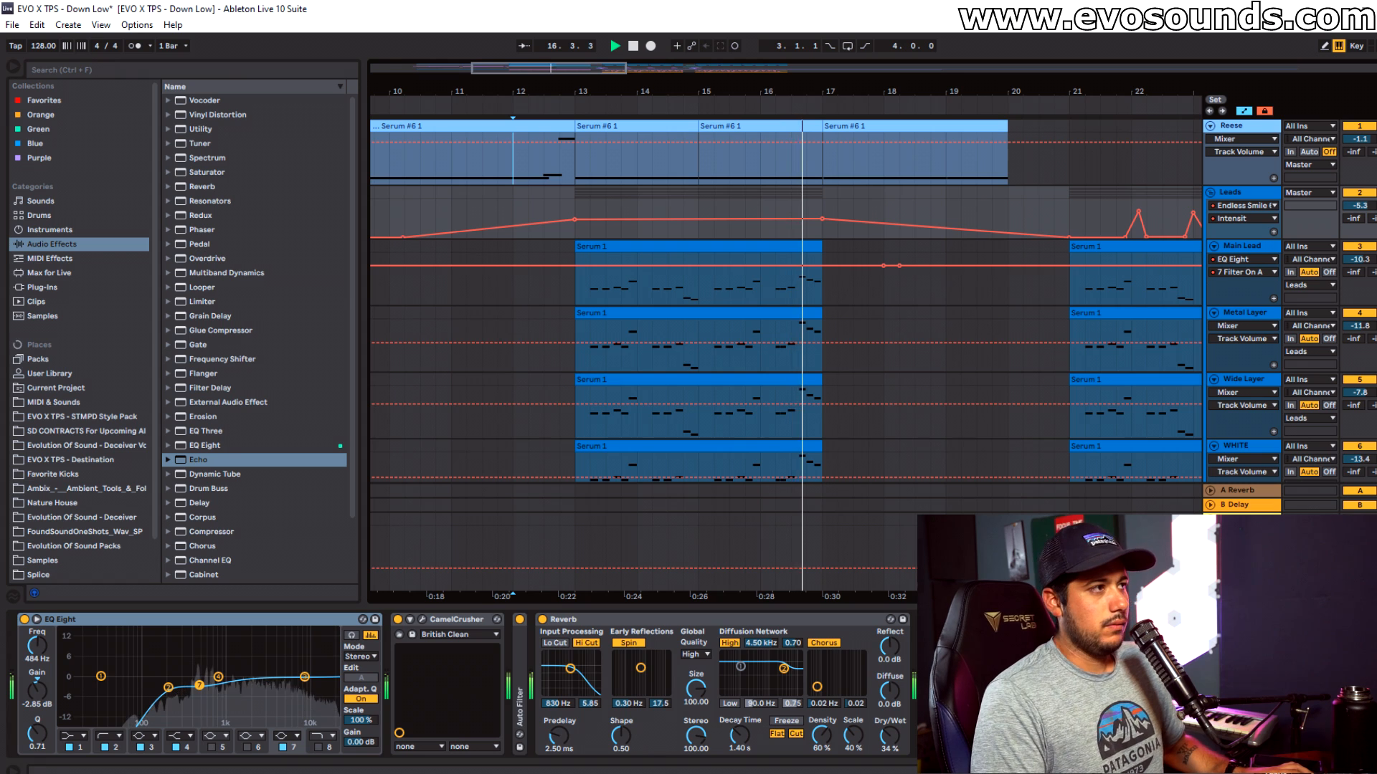
pyautogui.press('space')
pyautogui.click(950, 620)
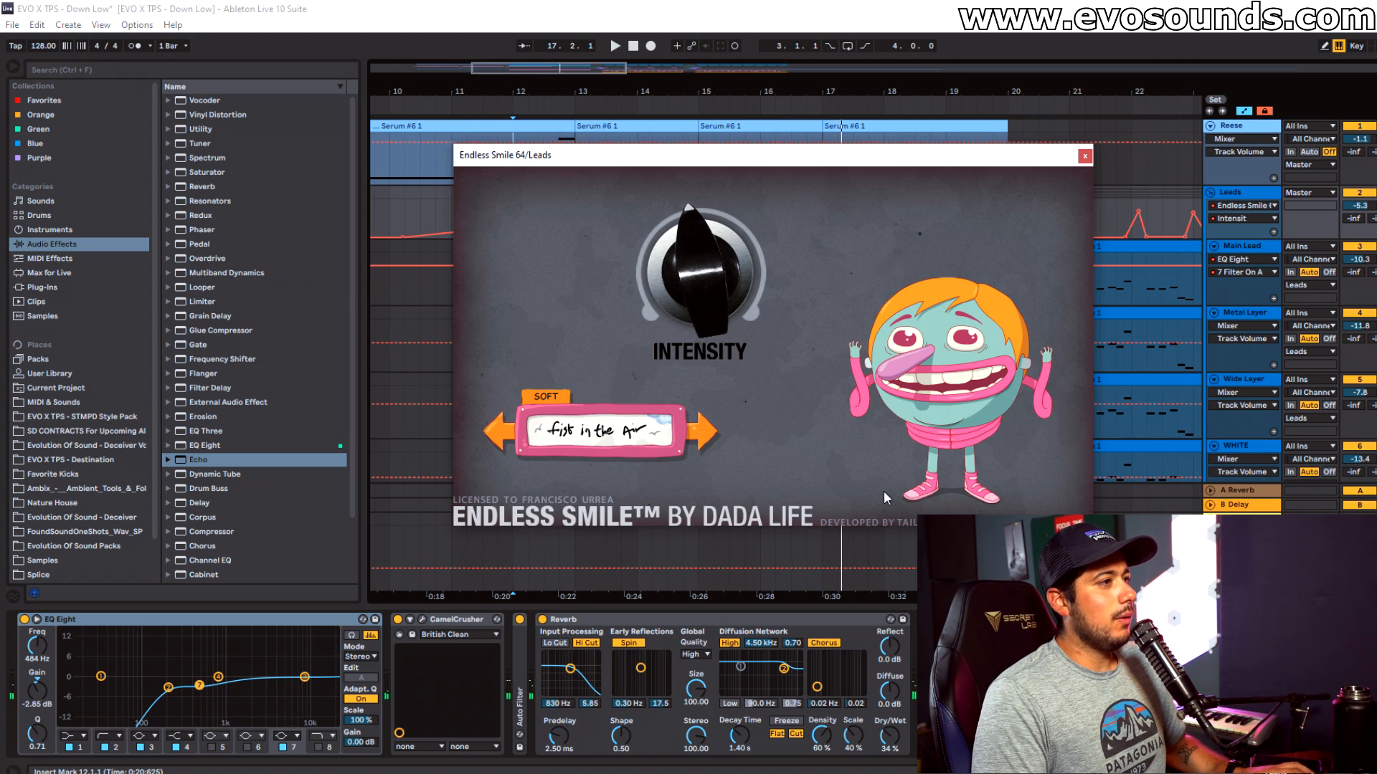
pyautogui.click(1085, 157)
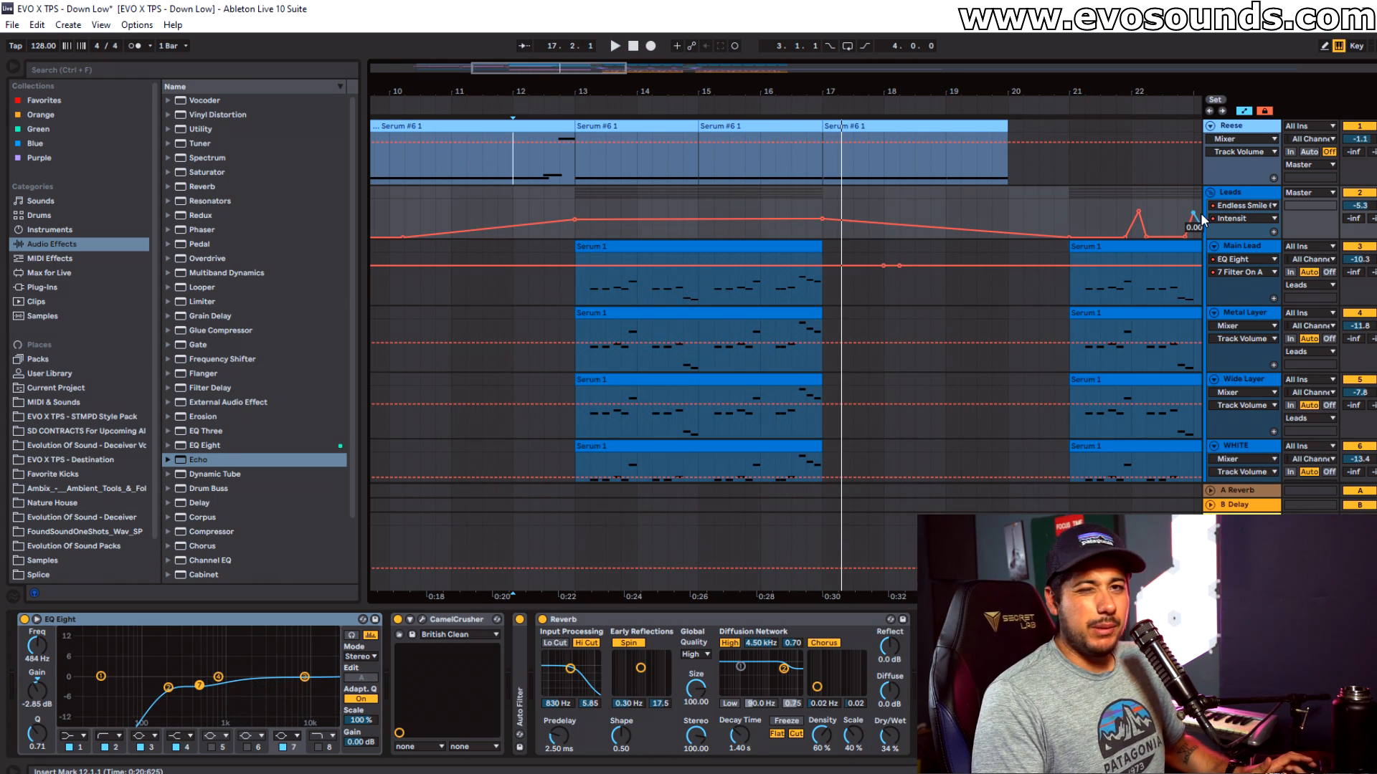
# Step: Set the Leads Intensity automation points at bars 13 and 17 to zero for comparison
pyautogui.moveTo(572, 224)
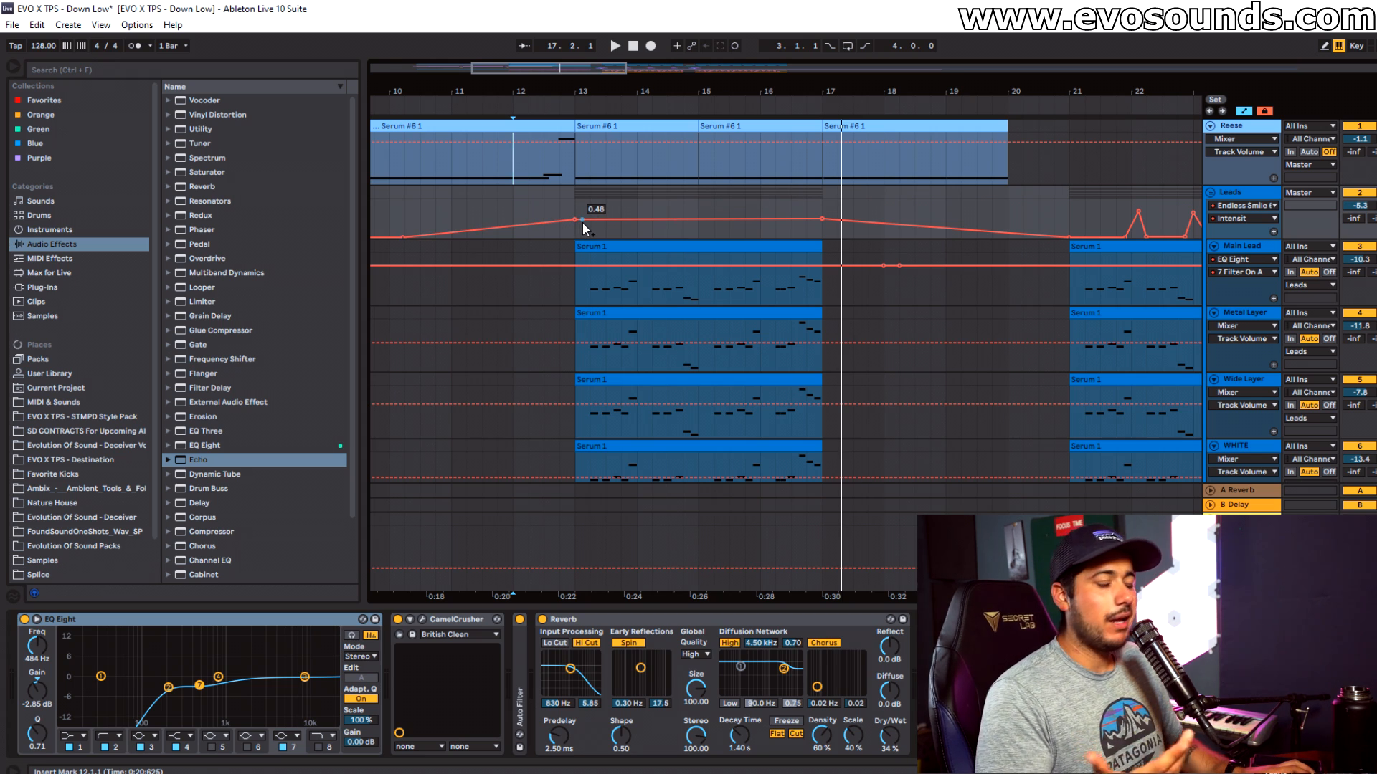
pyautogui.click(578, 220)
pyautogui.click(821, 219)
# Step: Play the Leads section from bar 13, with a short playback from bar 19, to hear the melody without Intensity
pyautogui.click(581, 222)
pyautogui.press('space')
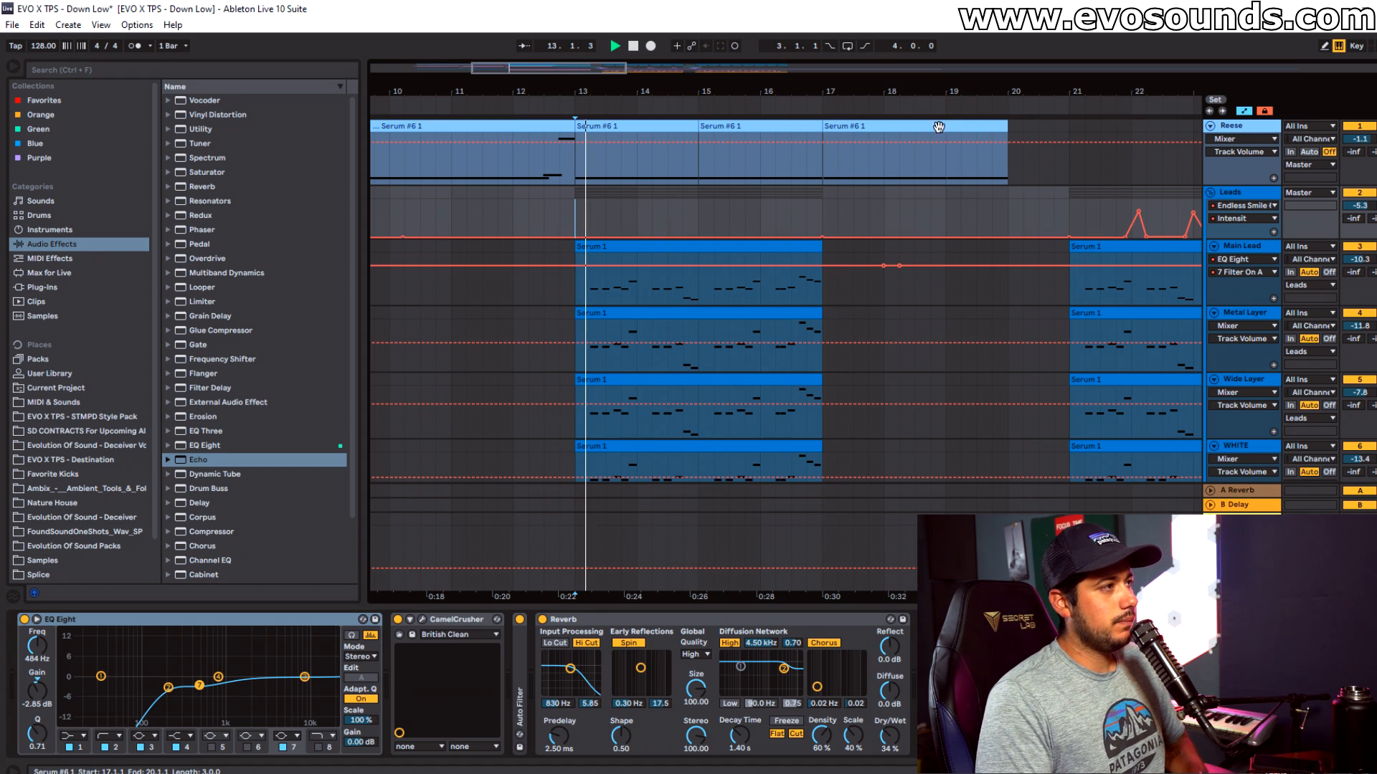
pyautogui.click(978, 173)
pyautogui.press('space')
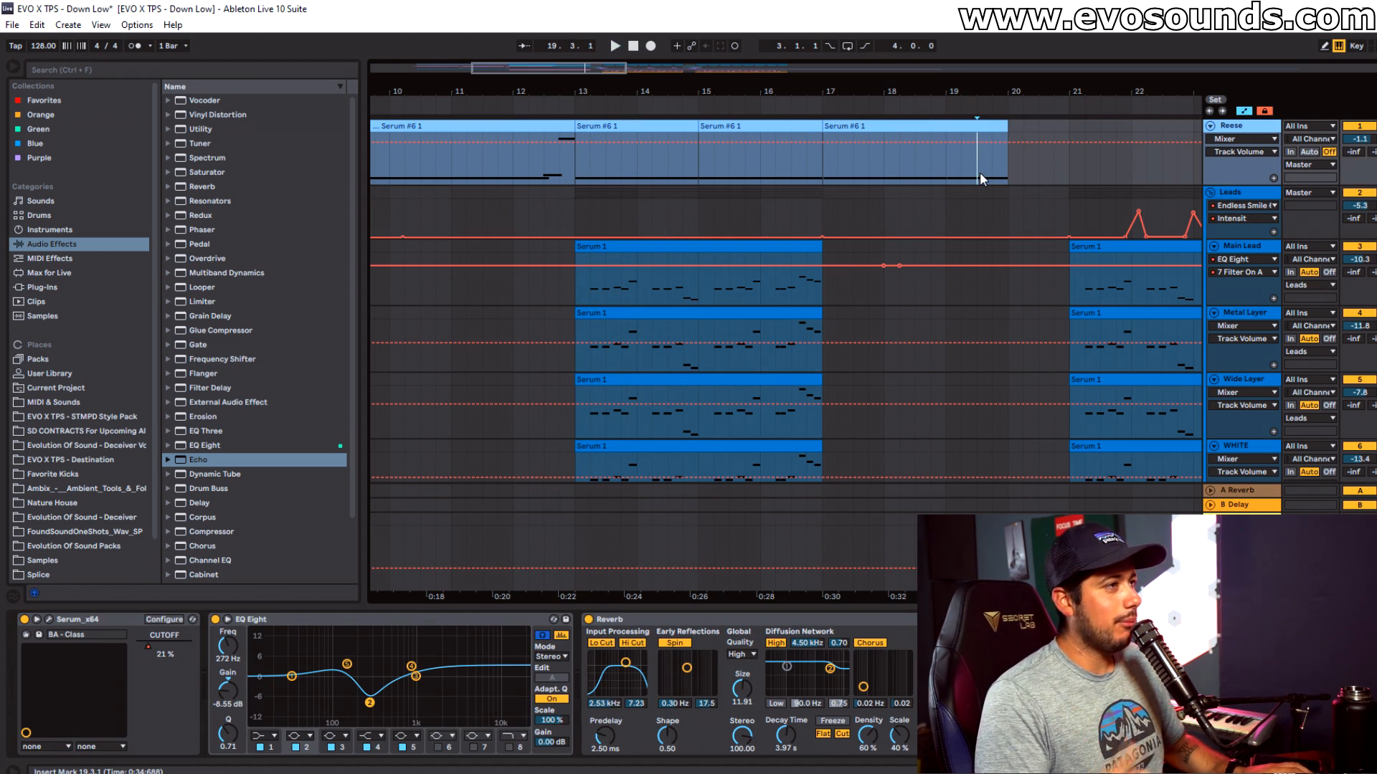
pyautogui.press('space')
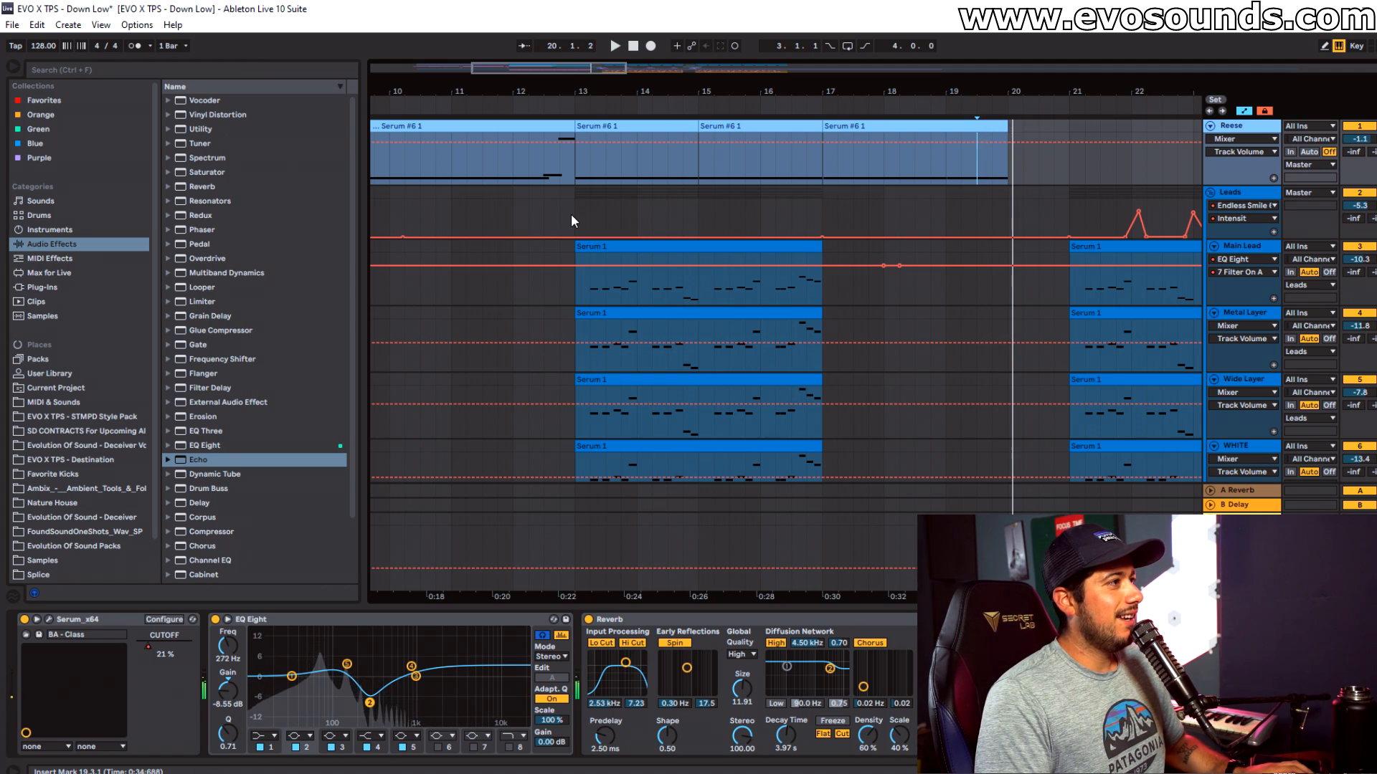
pyautogui.press('space')
pyautogui.click(579, 208)
pyautogui.press('space')
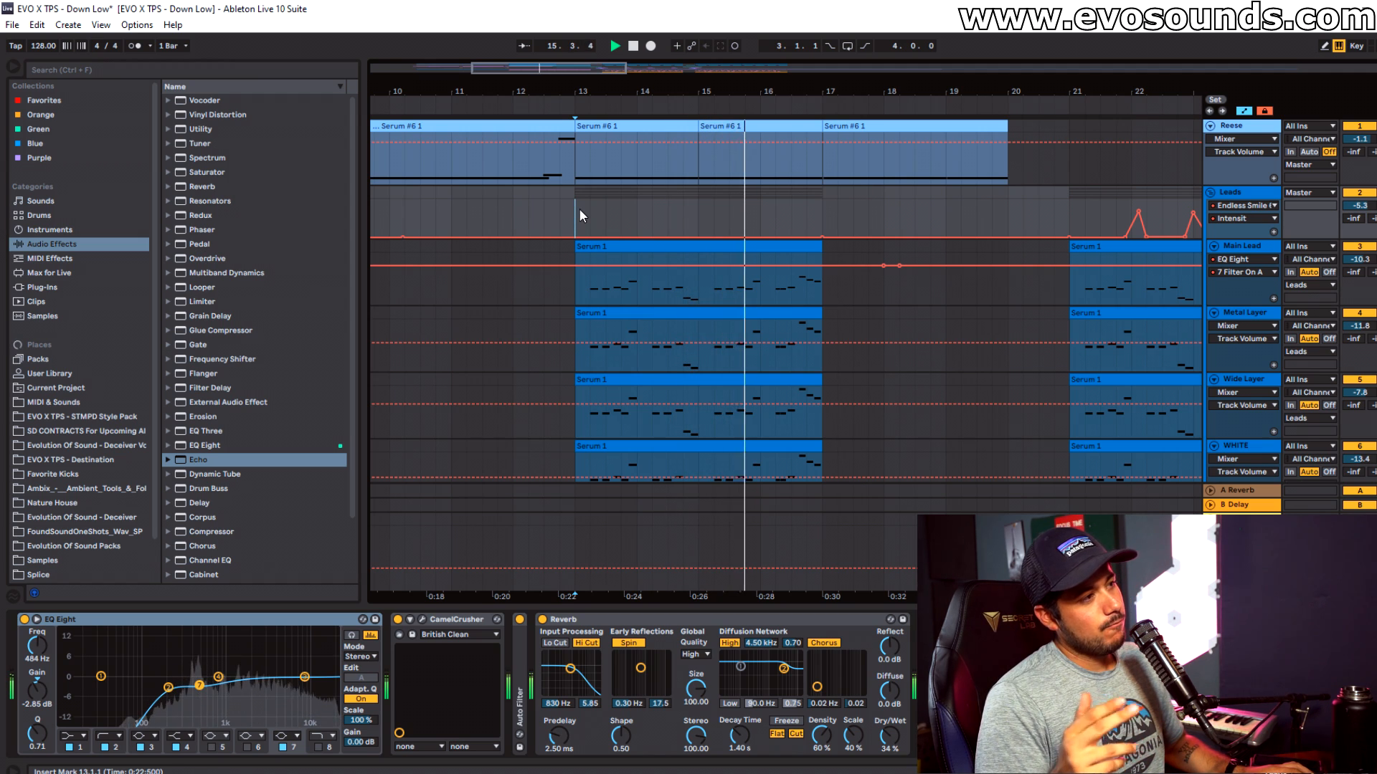
pyautogui.press('space')
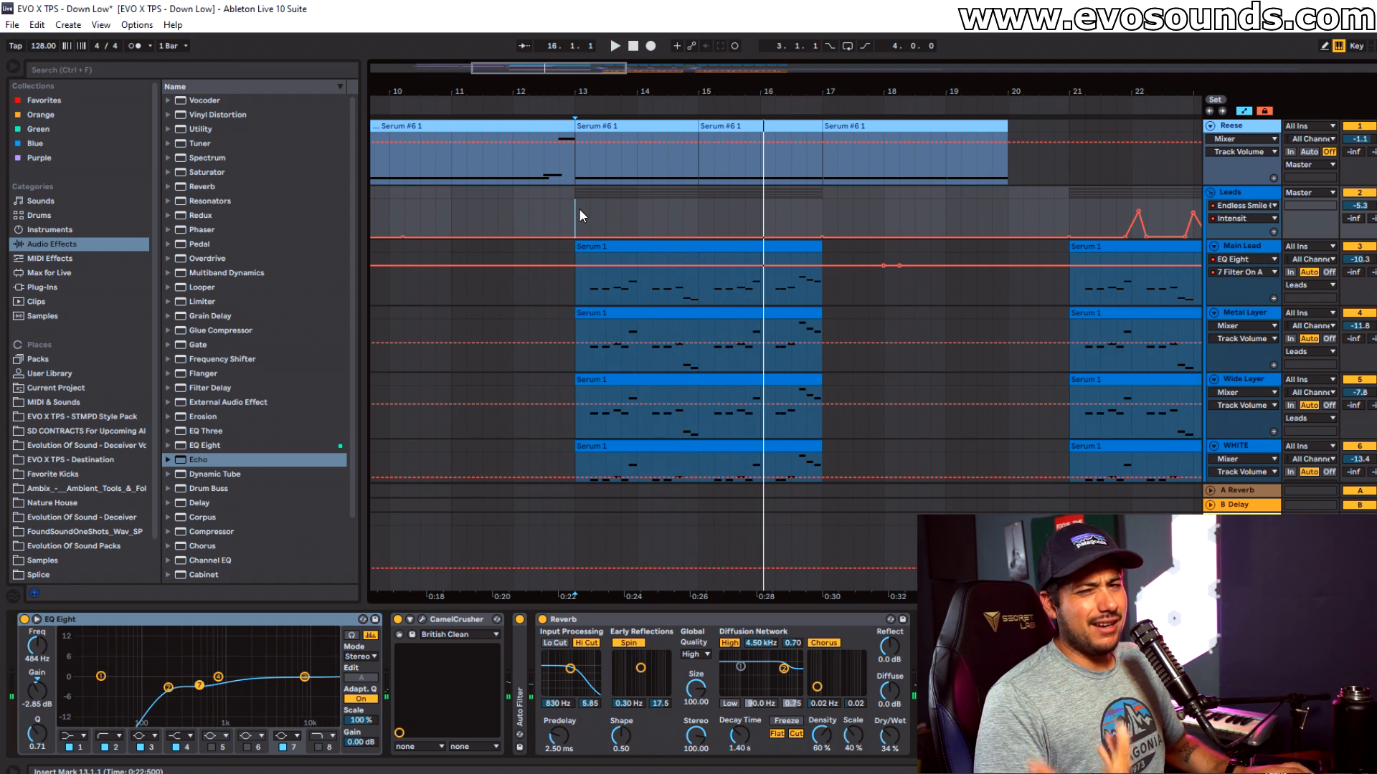
# Step: Try turning the Endless Smile Intensity knob up to about halfway, restore its overridden automation and close the plug-in
pyautogui.click(950, 620)
pyautogui.moveTo(706, 275); pyautogui.dragTo(706, 129)
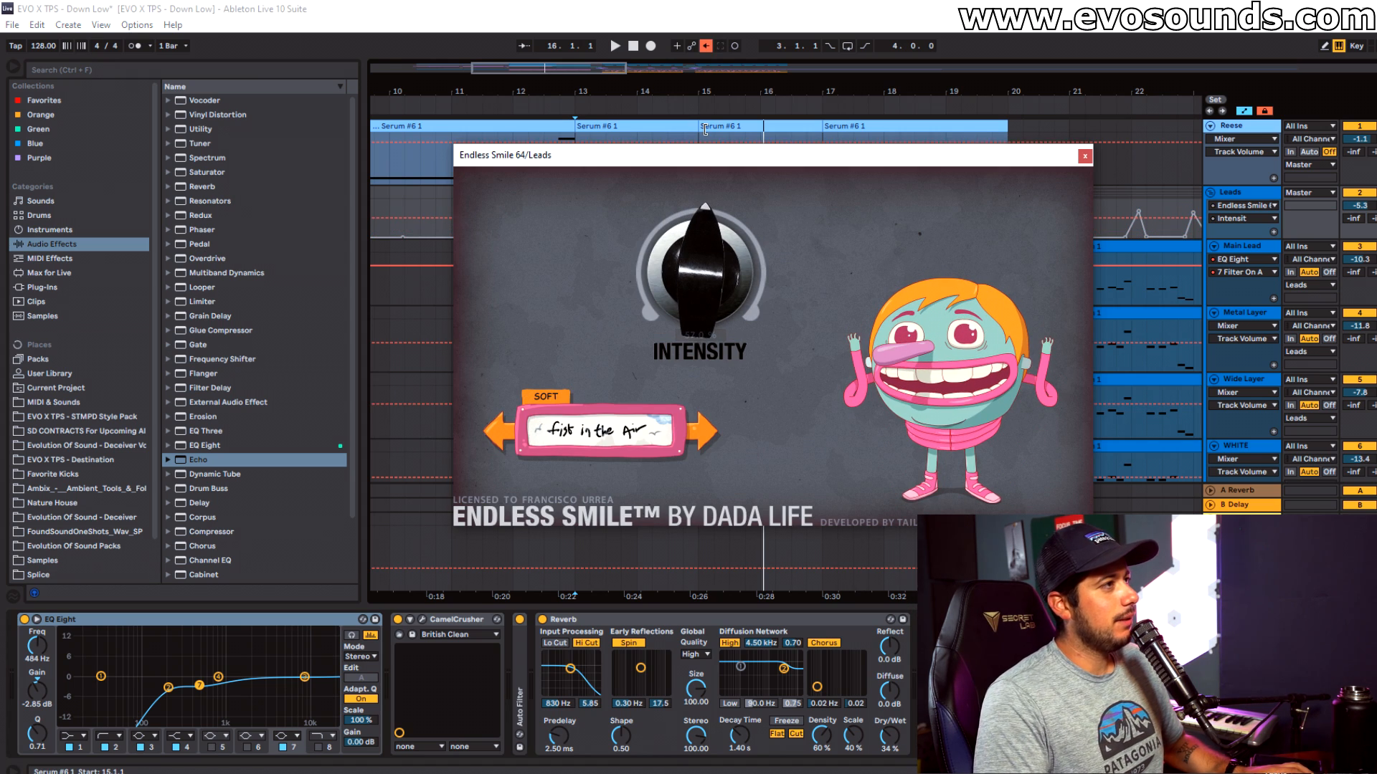
pyautogui.click(705, 46)
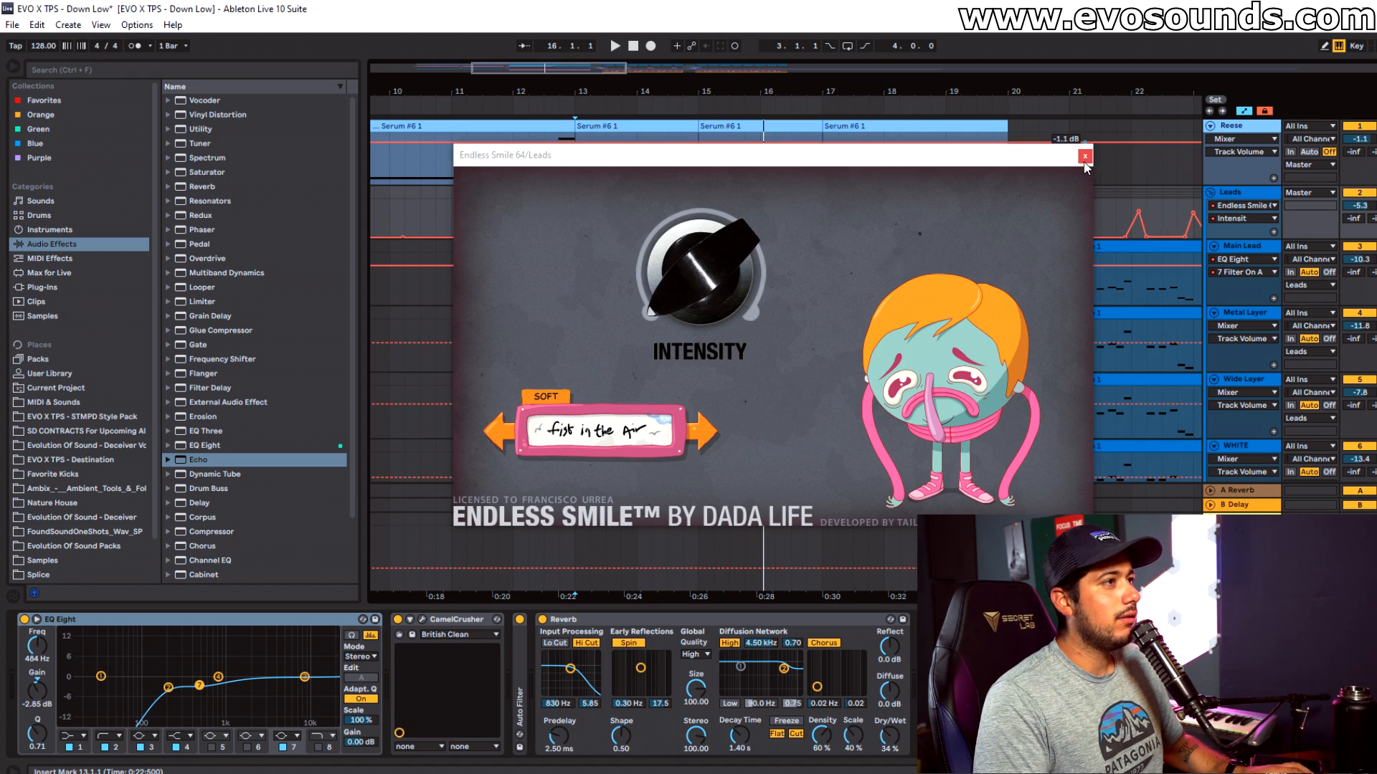
pyautogui.click(1085, 156)
# Step: Raise the Leads Intensity automation points at bars 13 and 17 to 0.48
pyautogui.moveTo(575, 237); pyautogui.dragTo(576, 219)
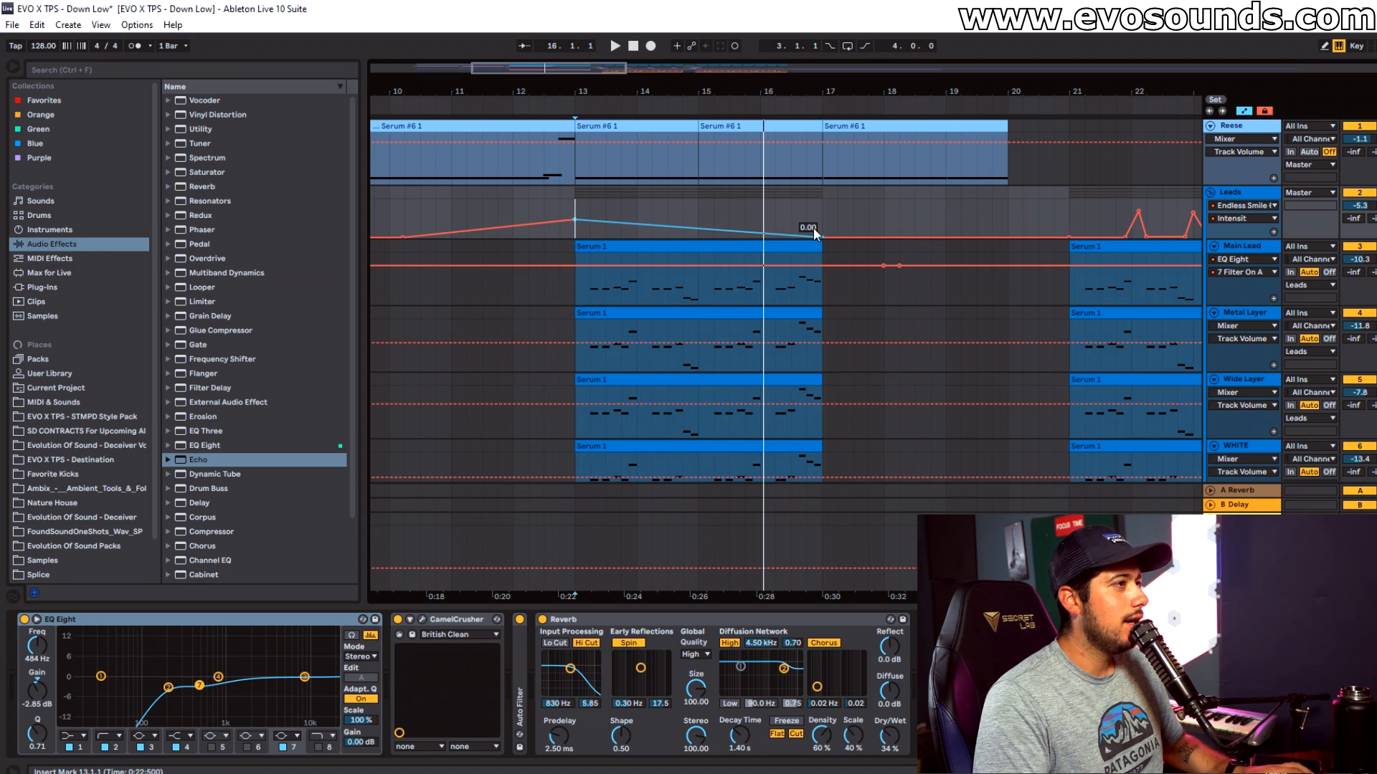
pyautogui.moveTo(823, 236); pyautogui.dragTo(824, 219)
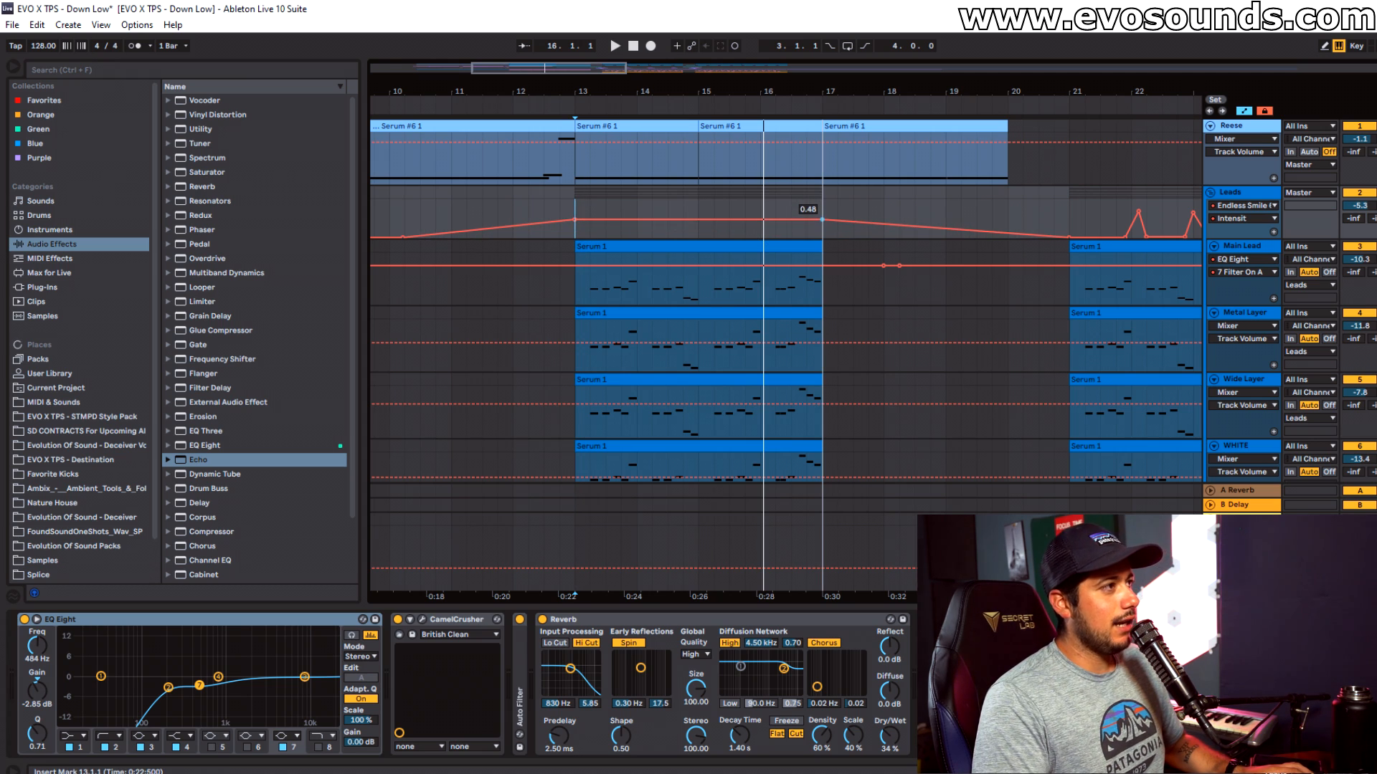
# Step: Show the Reverb's Decay Time automation on the Leads group and briefly view the Endless Smile plug-in
pyautogui.click(631, 622)
pyautogui.click(742, 736)
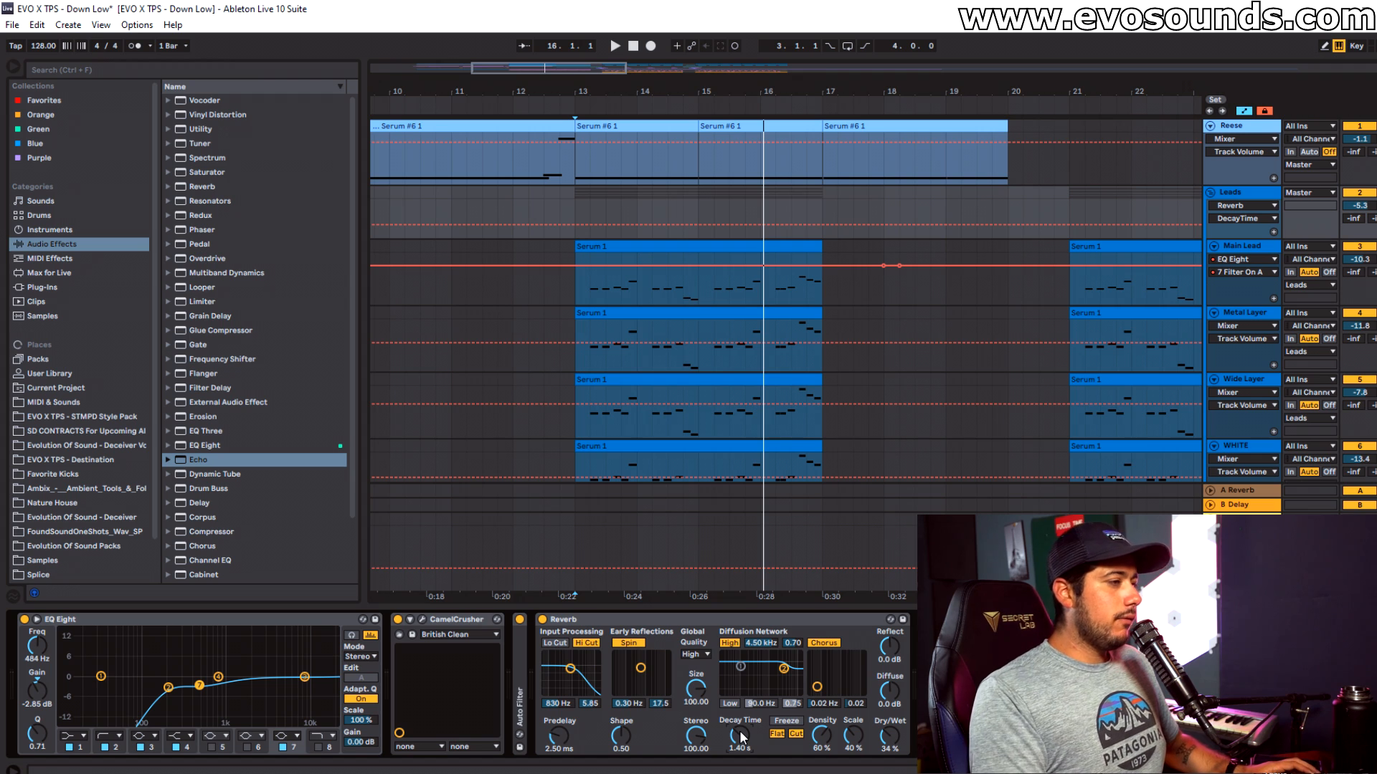
pyautogui.click(948, 619)
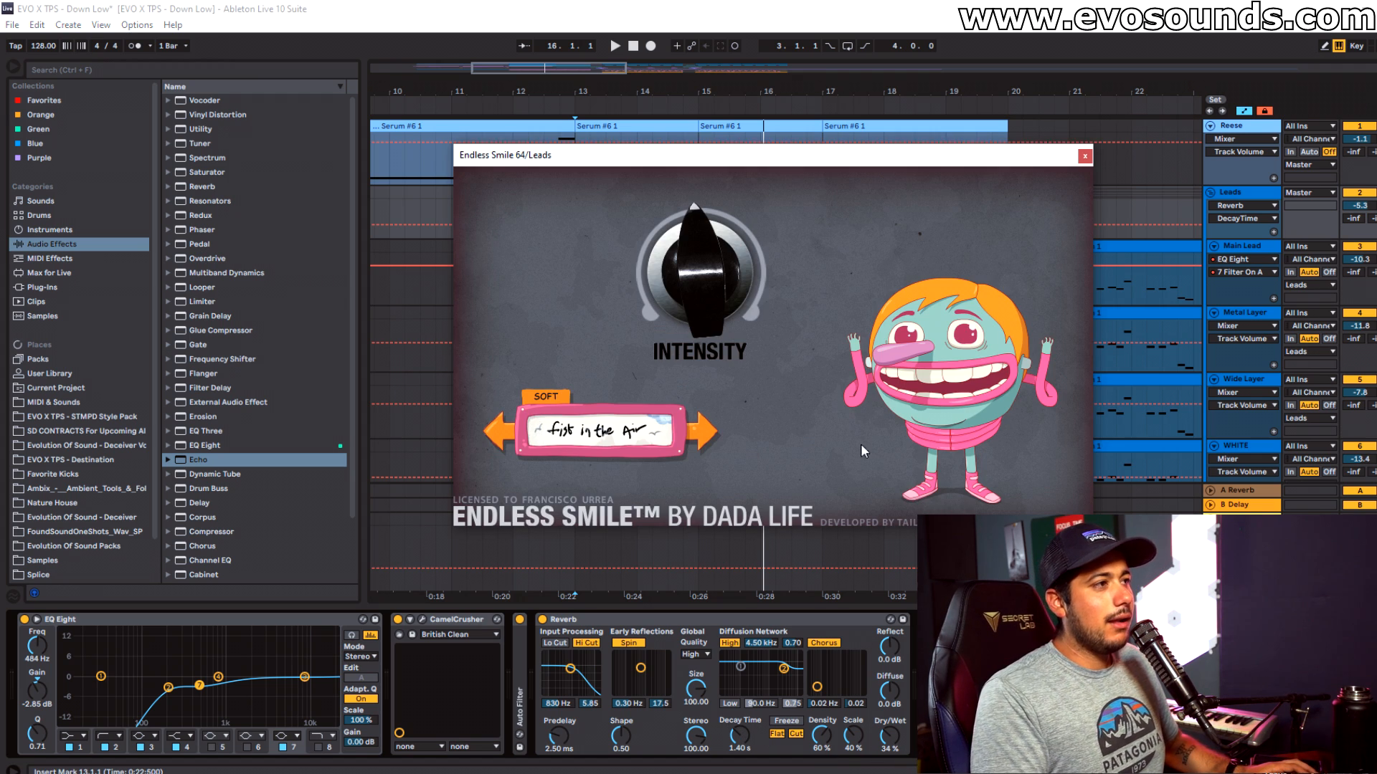
pyautogui.click(1085, 156)
# Step: Play the Leads section from bar 13 to bar 16 to hear it with the raised Intensity
pyautogui.press('space')
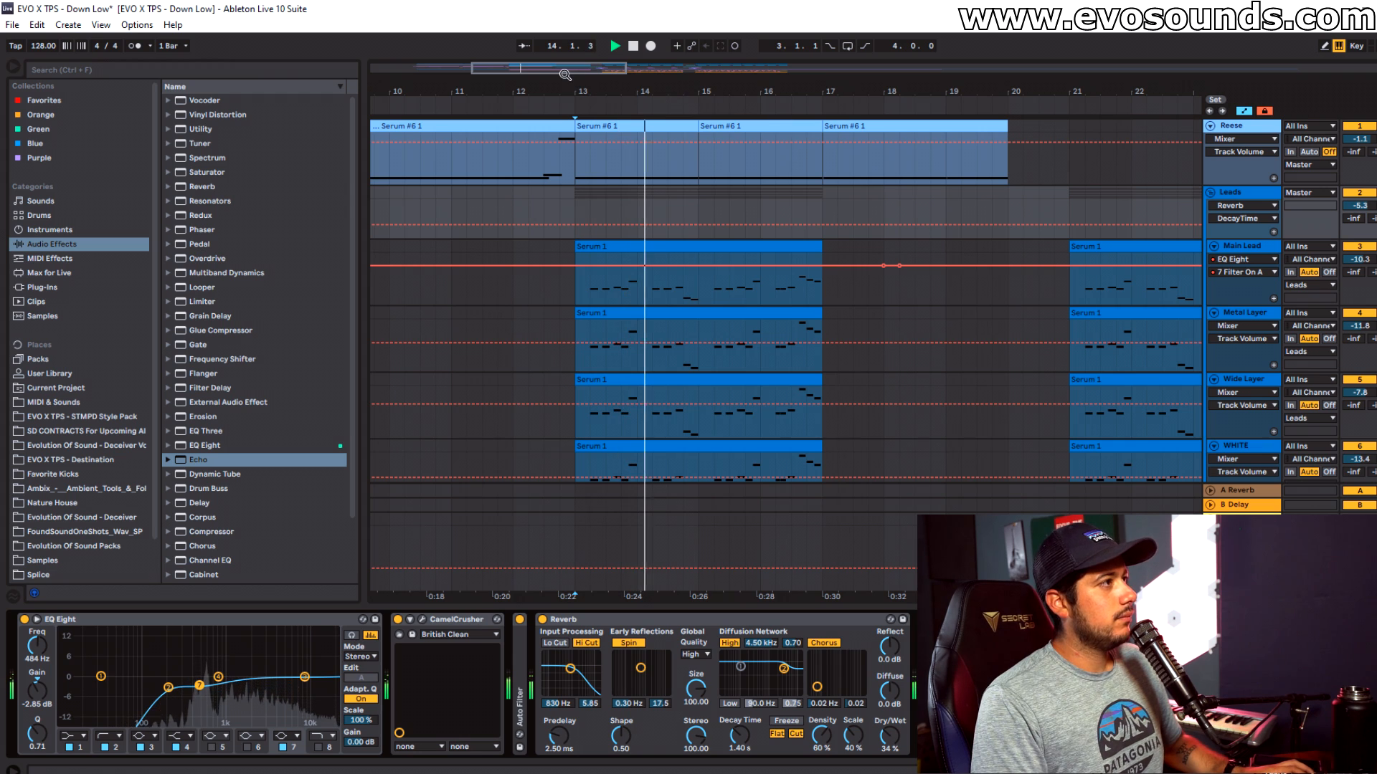
pyautogui.moveTo(584, 69); pyautogui.dragTo(610, 62)
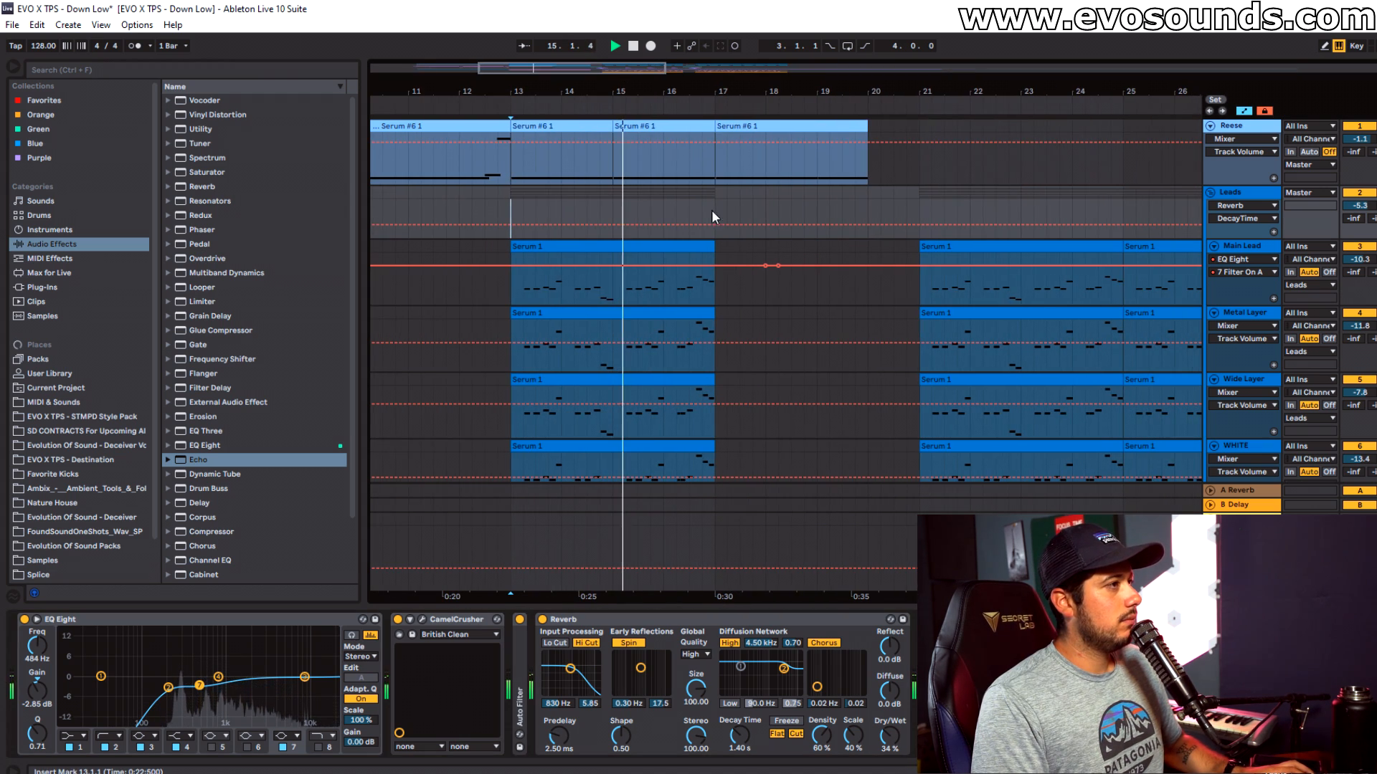
pyautogui.scroll(-1, 738, 250)
pyautogui.press('space')
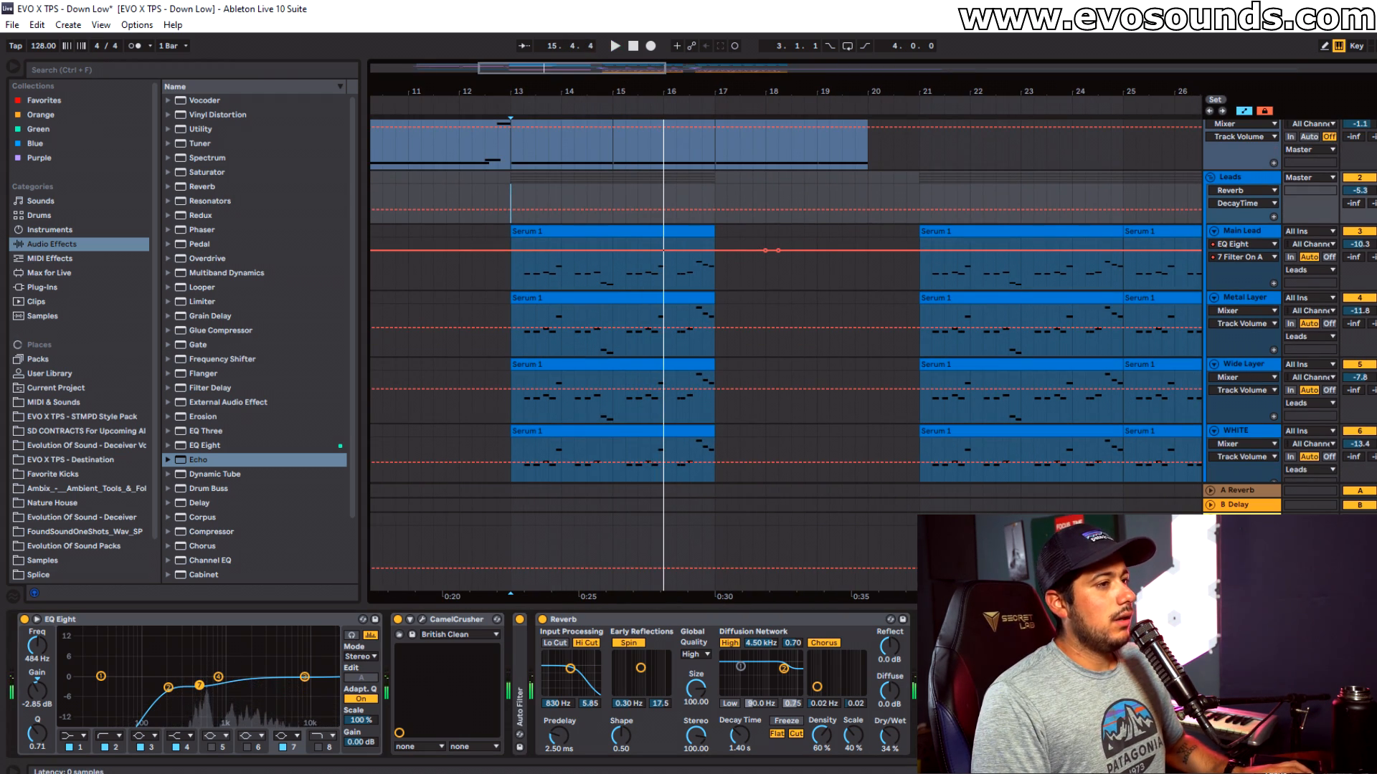
# Step: Reopen the Endless Smile plug-in on the Leads group to examine its Intensity setting and close it
pyautogui.click(950, 619)
pyautogui.click(1251, 509)
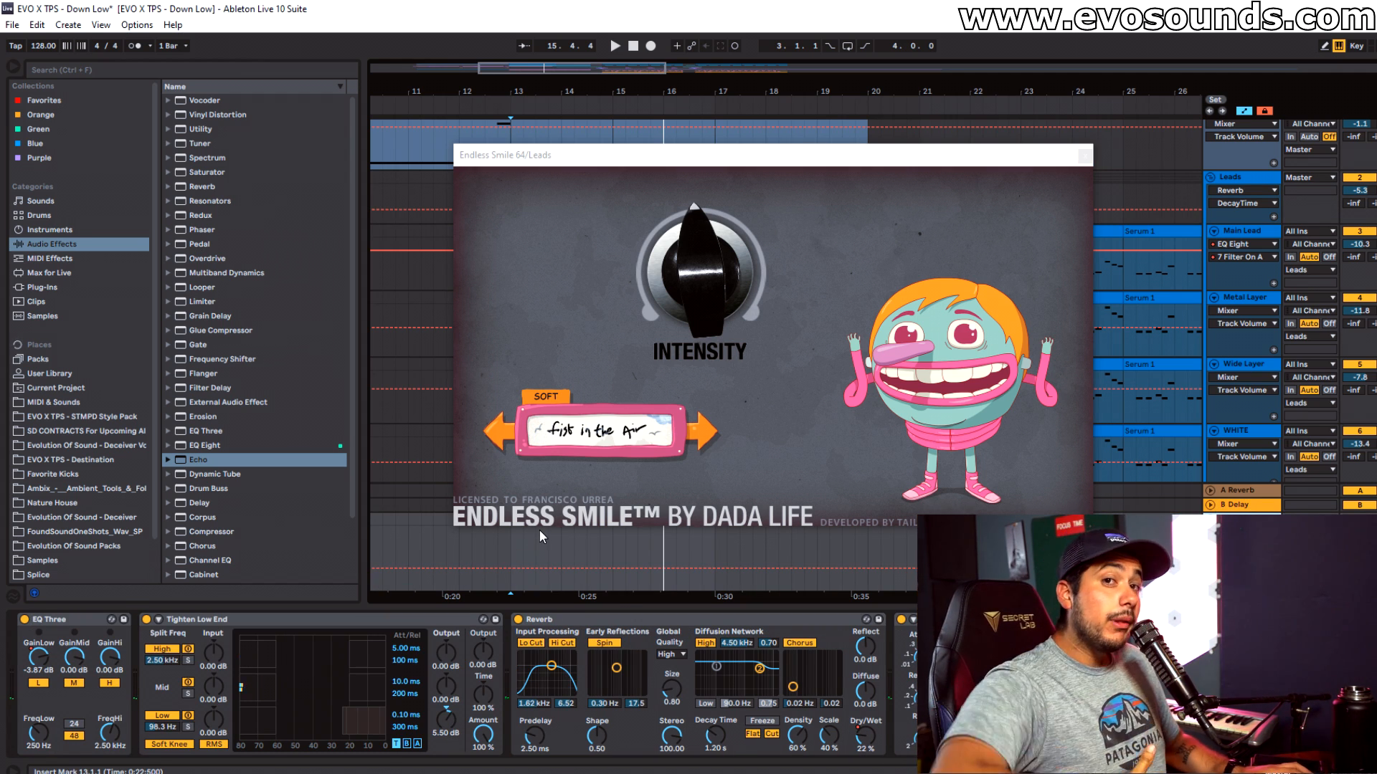
pyautogui.click(1085, 156)
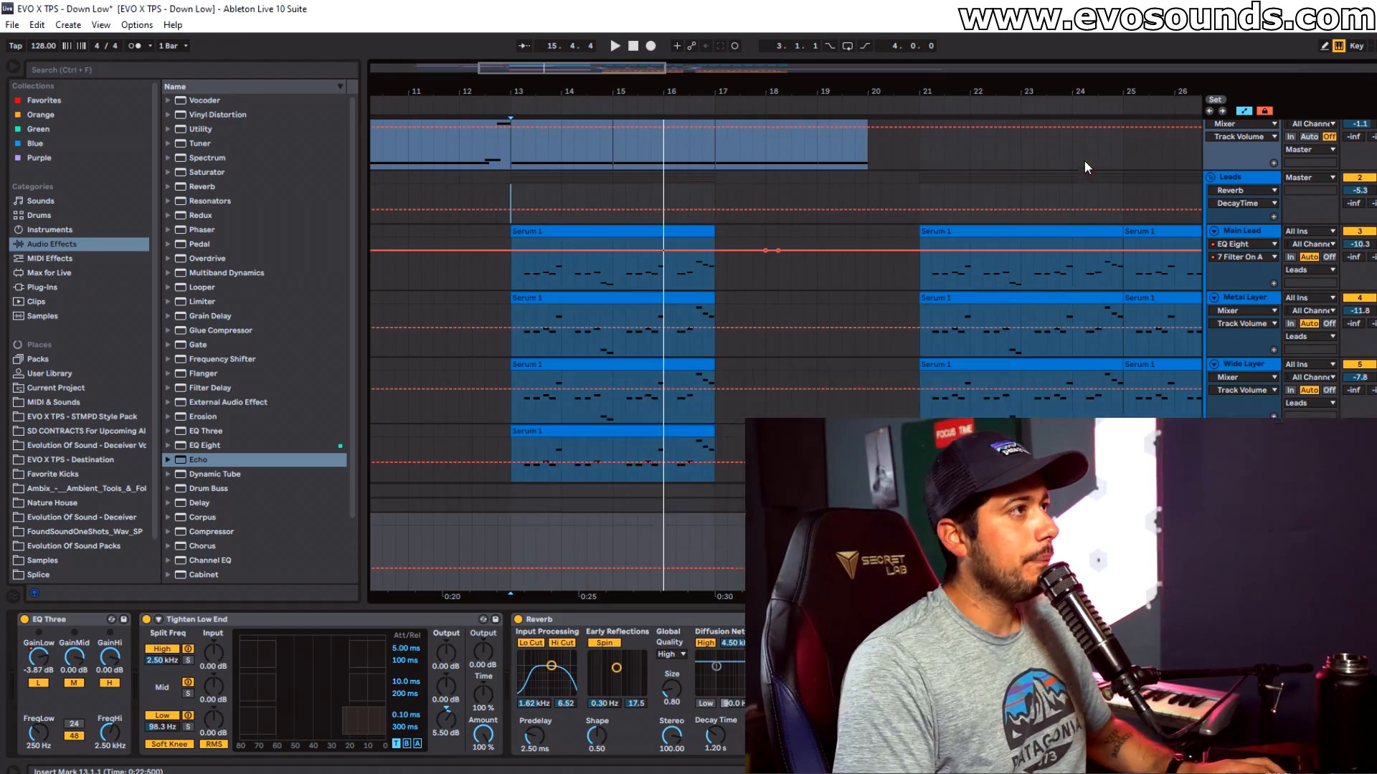